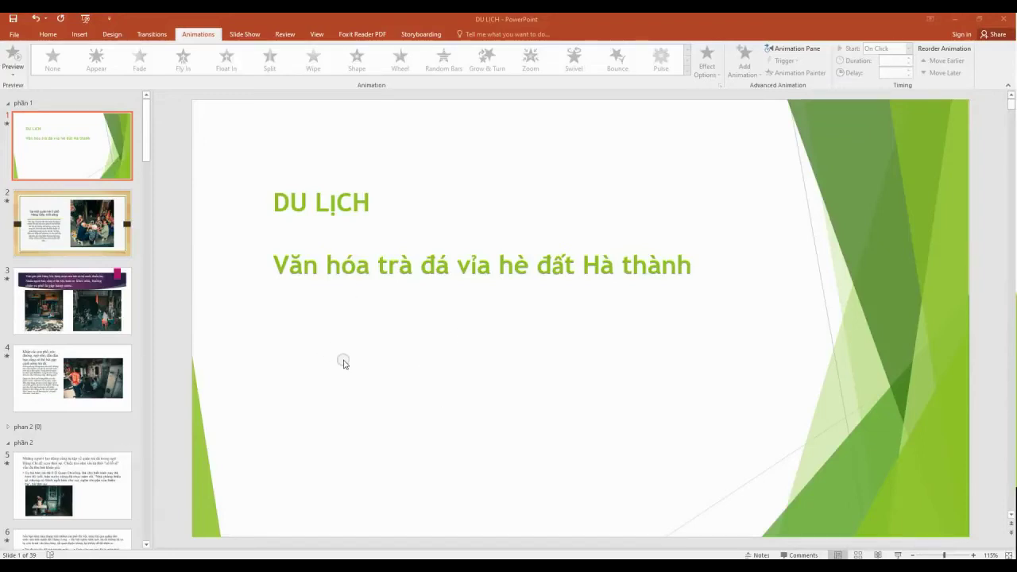
Browse the opening slides and return to the title slide
click(80, 240)
click(83, 308)
click(74, 369)
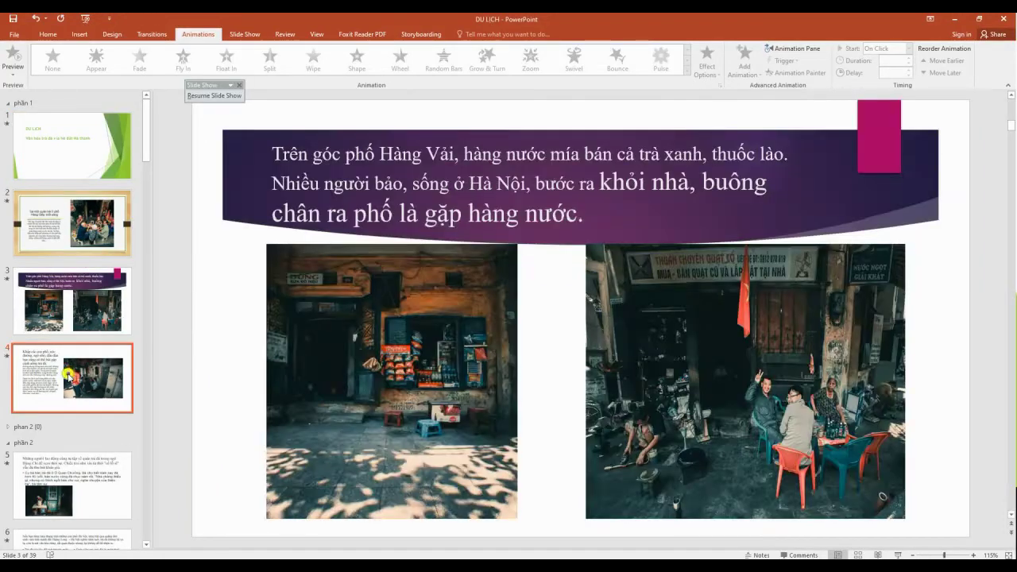
click(73, 454)
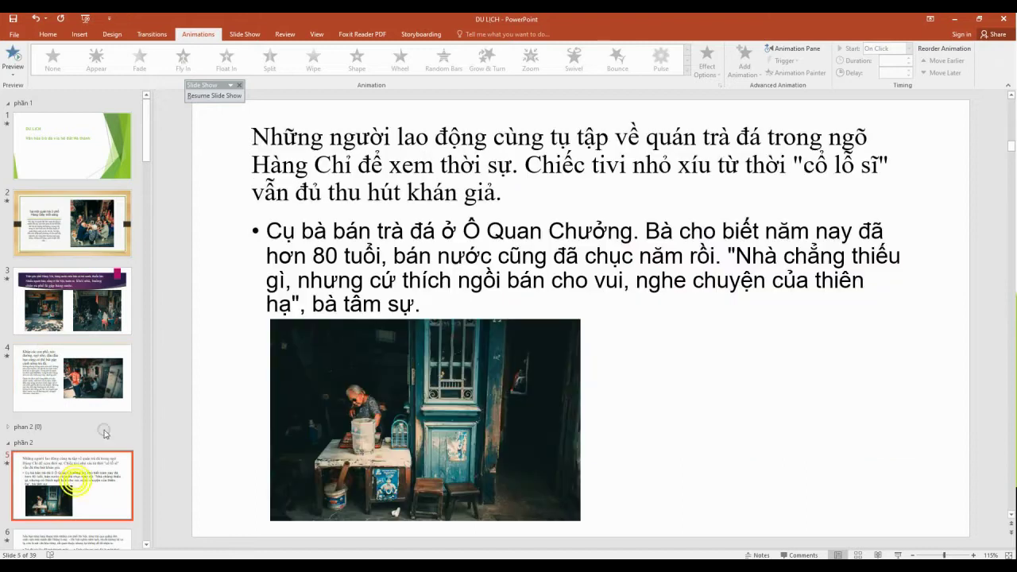
click(48, 34)
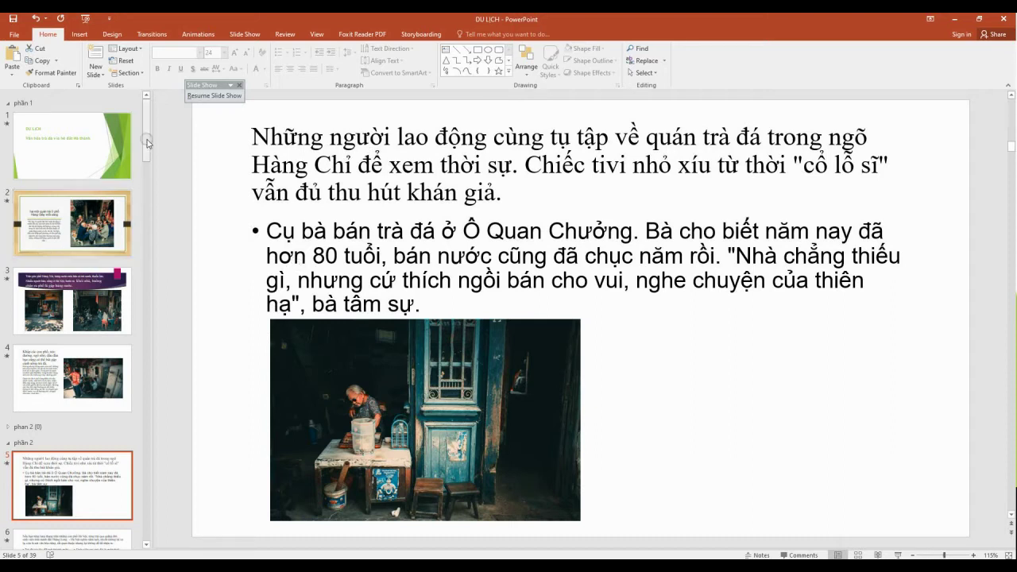
click(45, 136)
Give the slide 1 subtitle a Fly In entrance
click(326, 262)
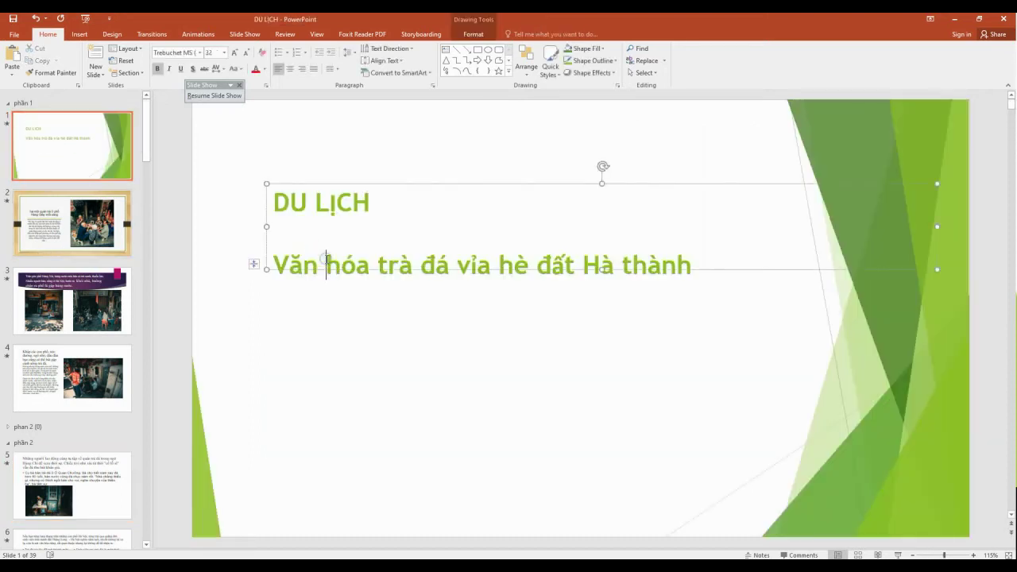
click(195, 35)
click(181, 63)
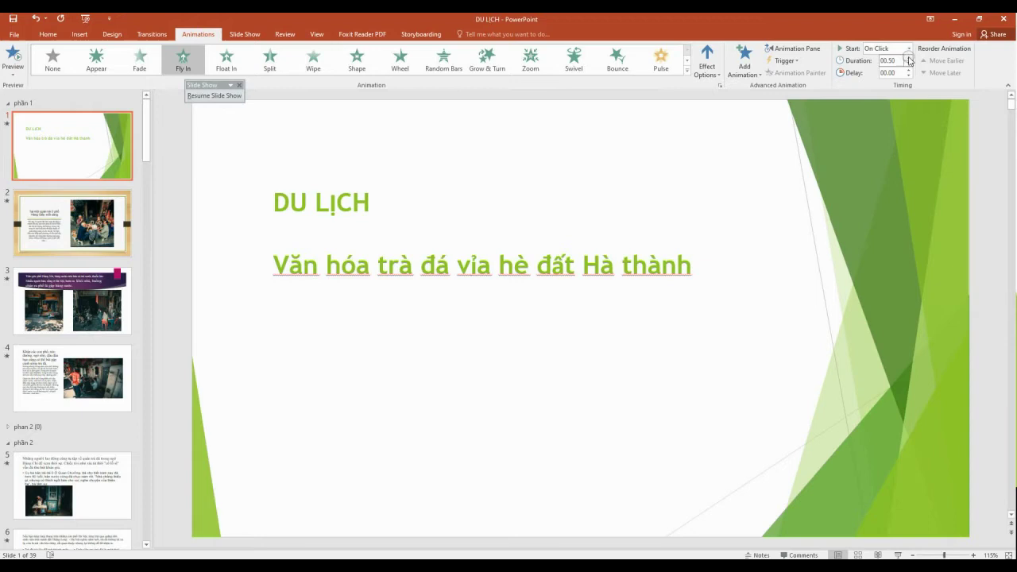
On slide 2, give the body text a delayed Bounce and the photo a longer Shape entrance
click(73, 231)
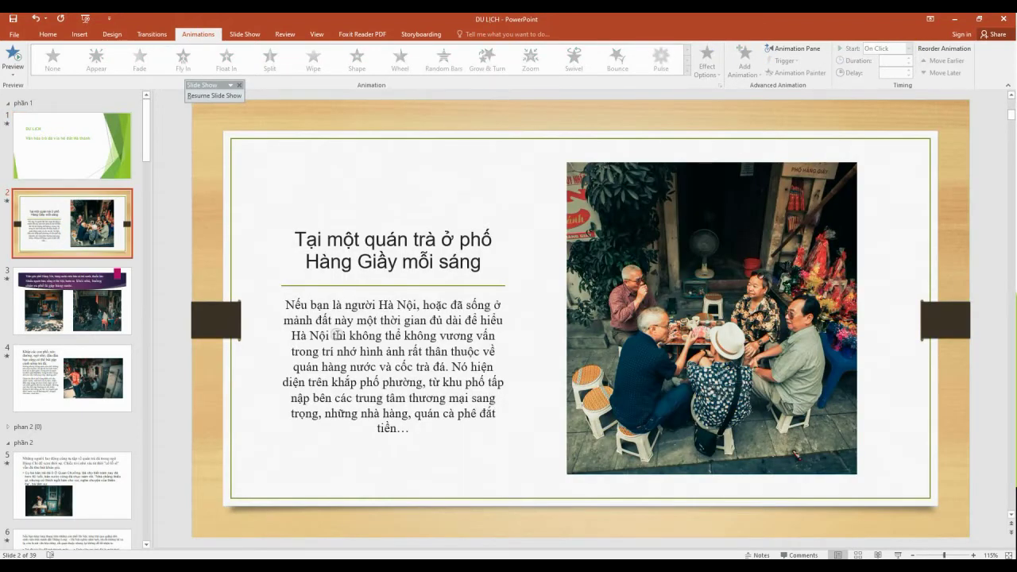
click(337, 334)
click(618, 59)
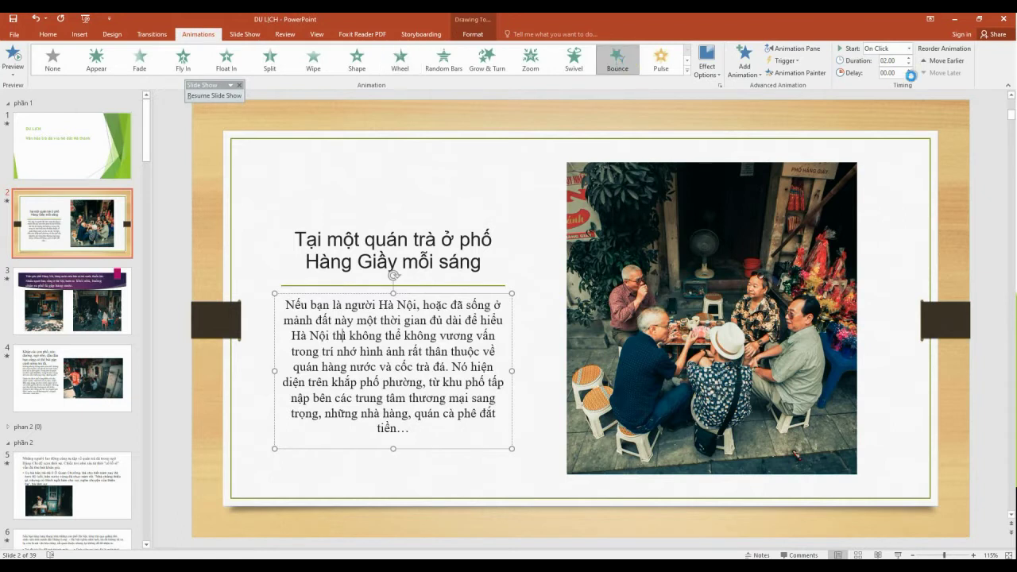
click(908, 71)
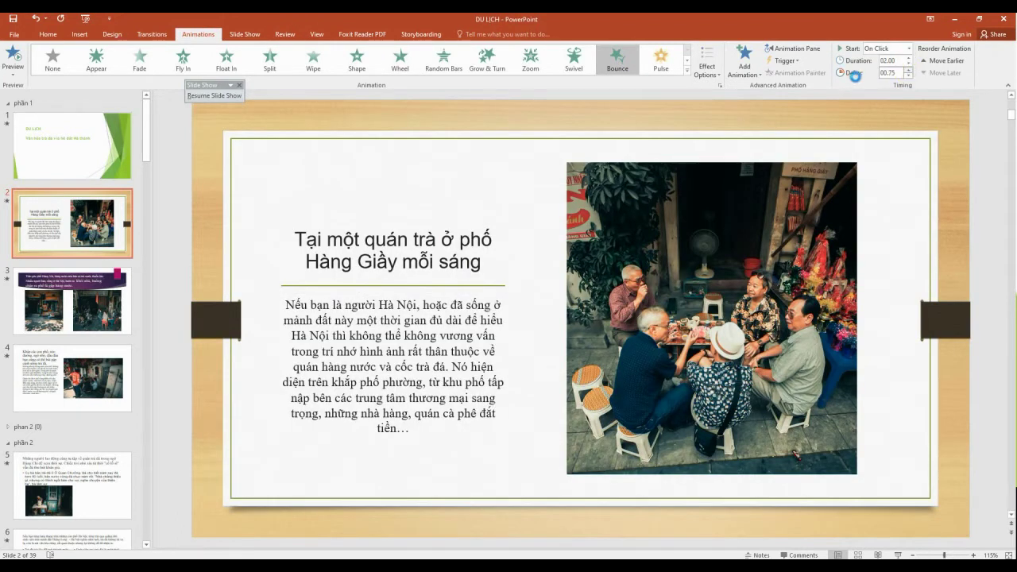
click(421, 324)
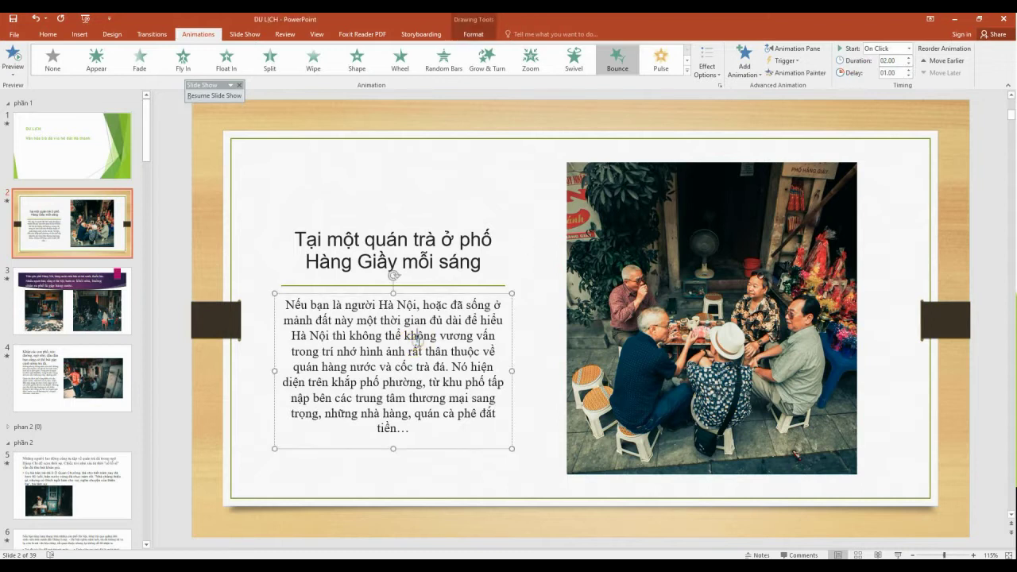
click(596, 344)
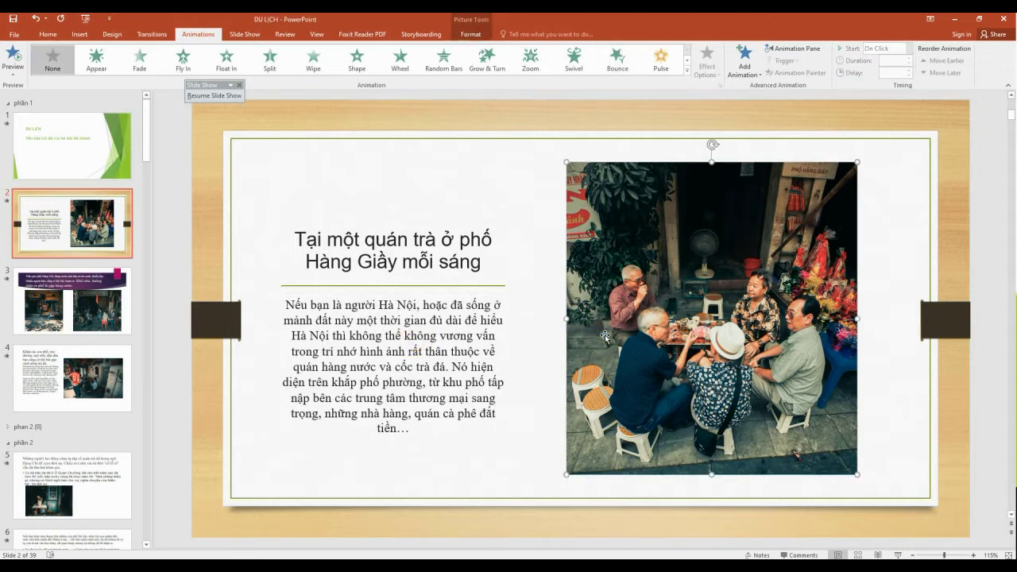
click(357, 58)
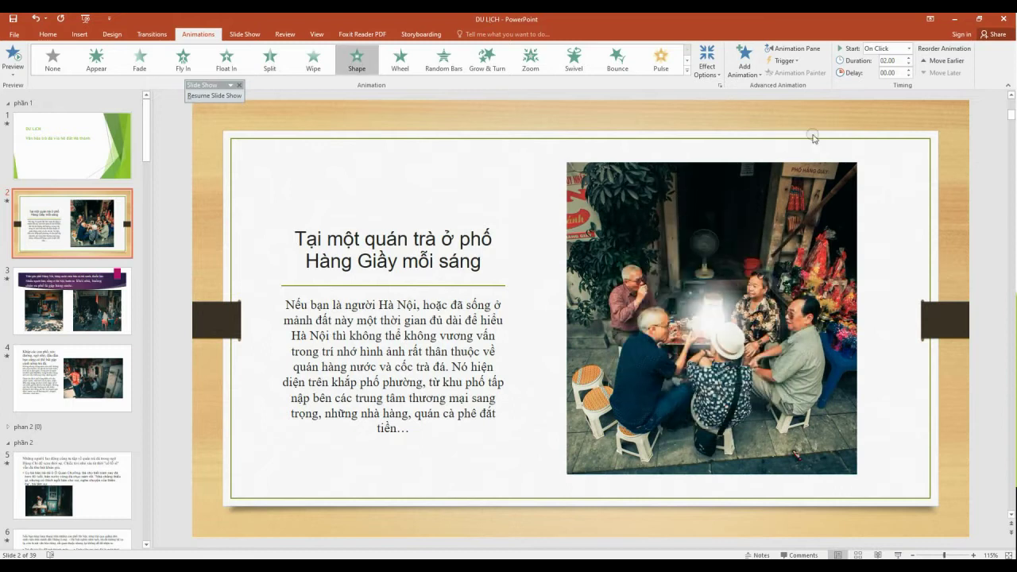
click(909, 57)
On slide 4, give the photo a delayed Bounce entrance and the body text Bounce instead of Wheel
click(44, 372)
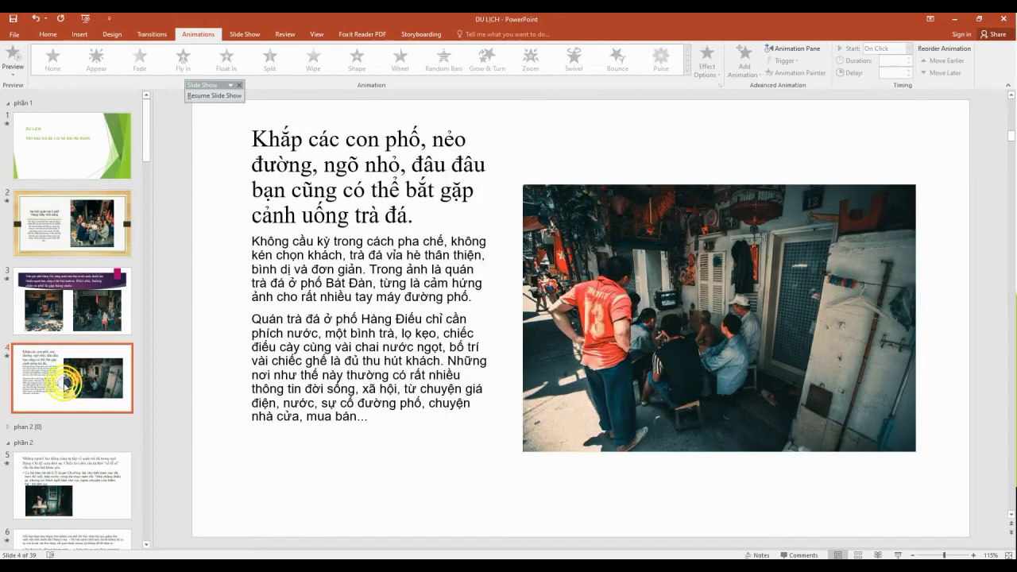
click(617, 57)
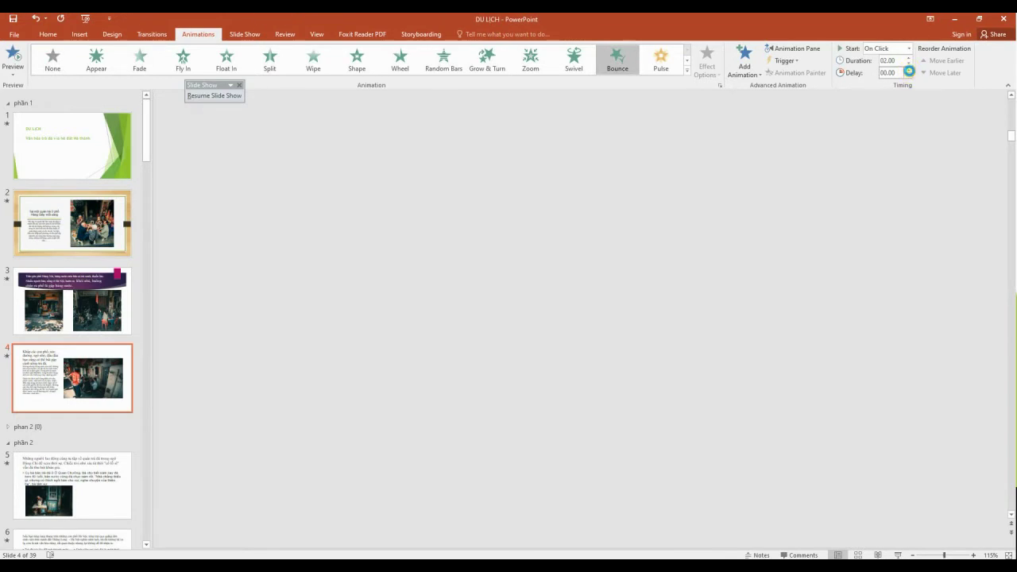
click(909, 70)
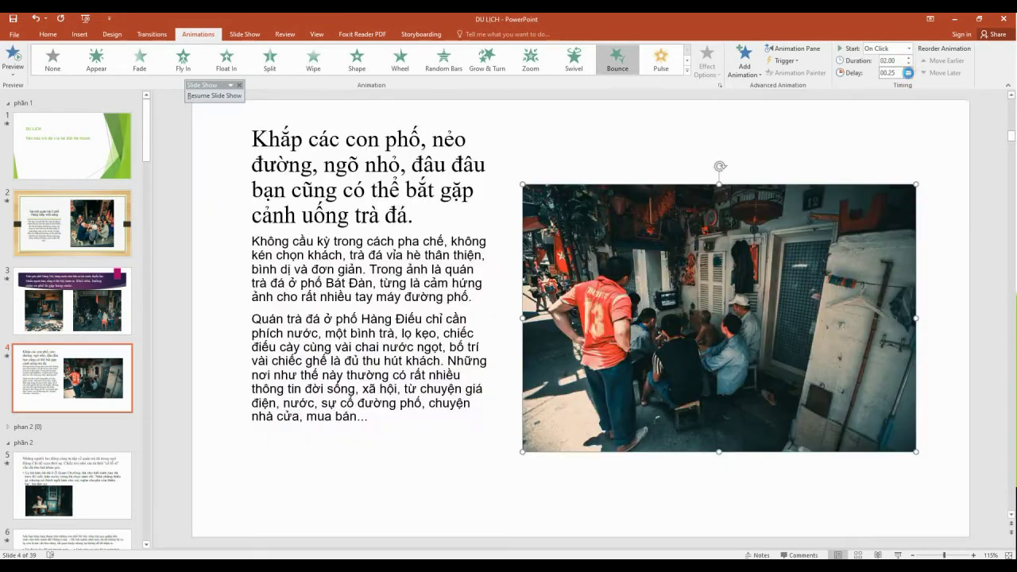
click(378, 271)
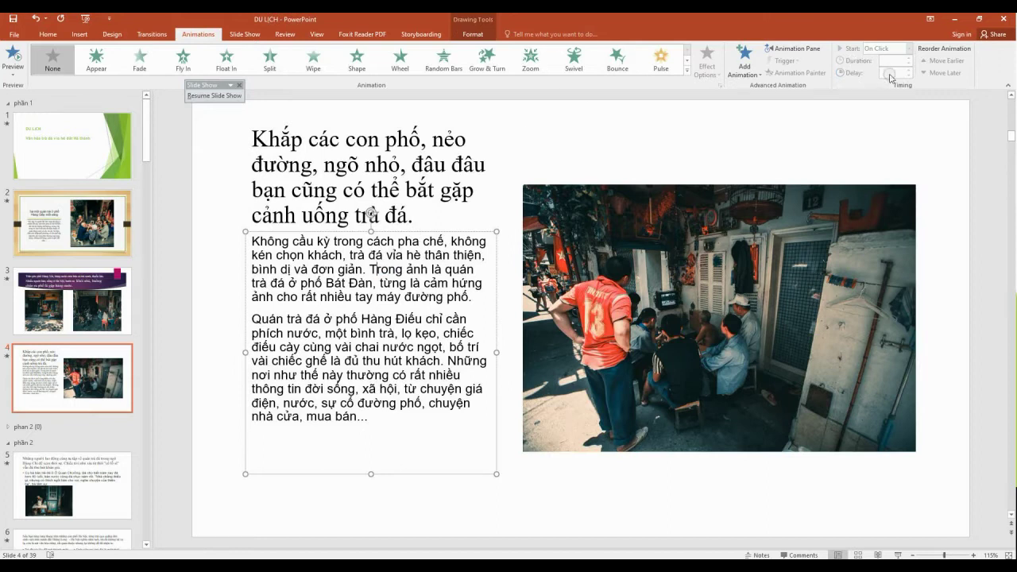
click(400, 59)
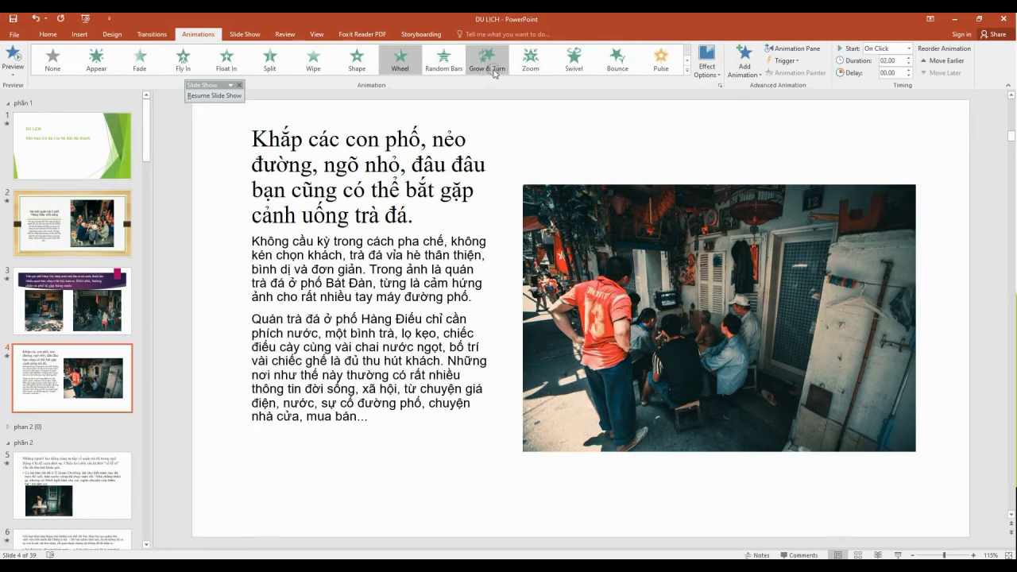
click(617, 59)
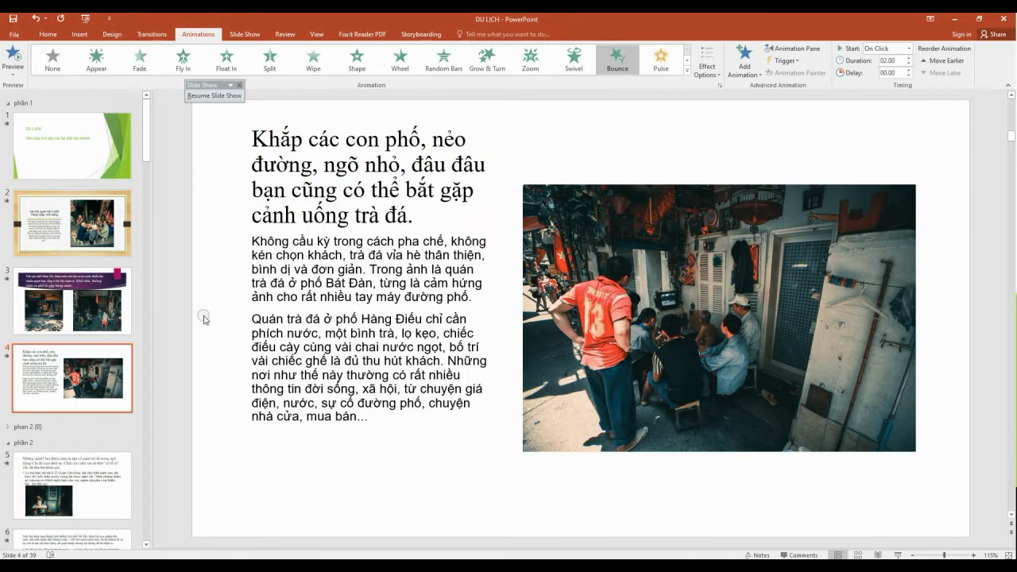
Give the slide 5 title a Wheel entrance with 01.00 delay and 03.00 duration
scroll(72, 358, down, 3)
click(56, 381)
click(336, 151)
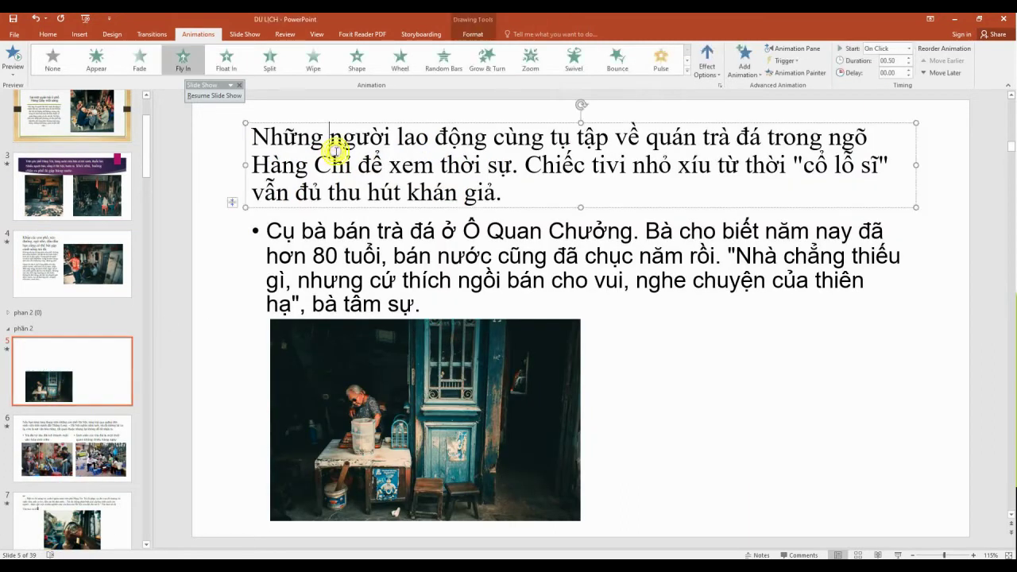
click(400, 64)
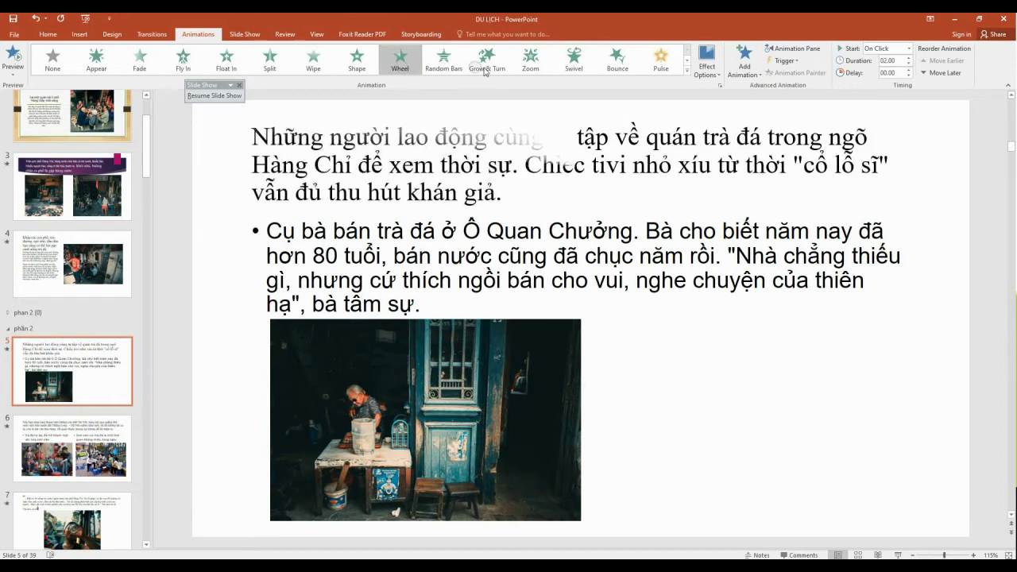
click(908, 70)
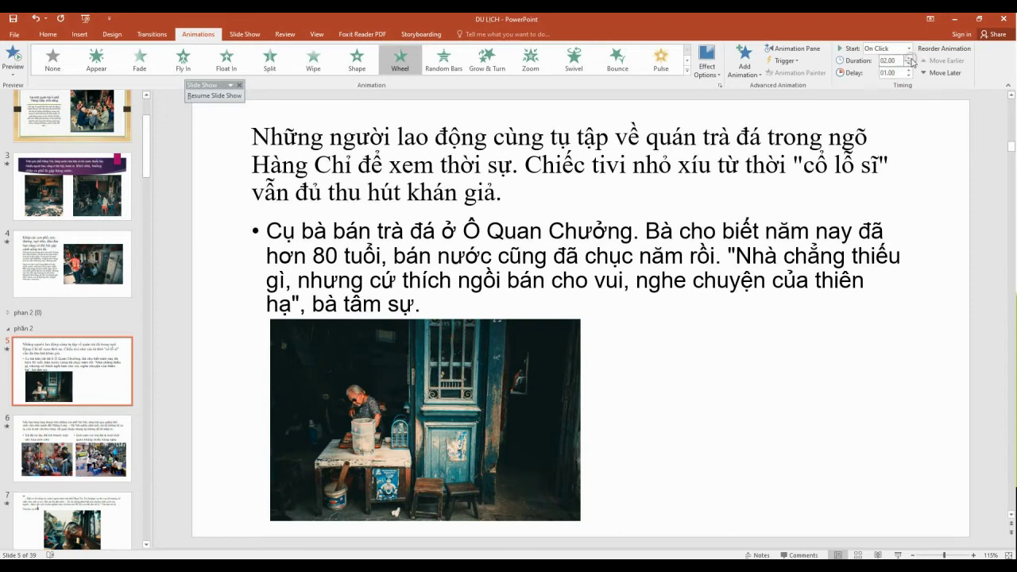
click(908, 57)
Rename the untitled section to 'phan 3'
click(47, 445)
scroll(44, 324, down, 2)
scroll(44, 323, down, 2)
scroll(45, 324, down, 1)
right_click(44, 310)
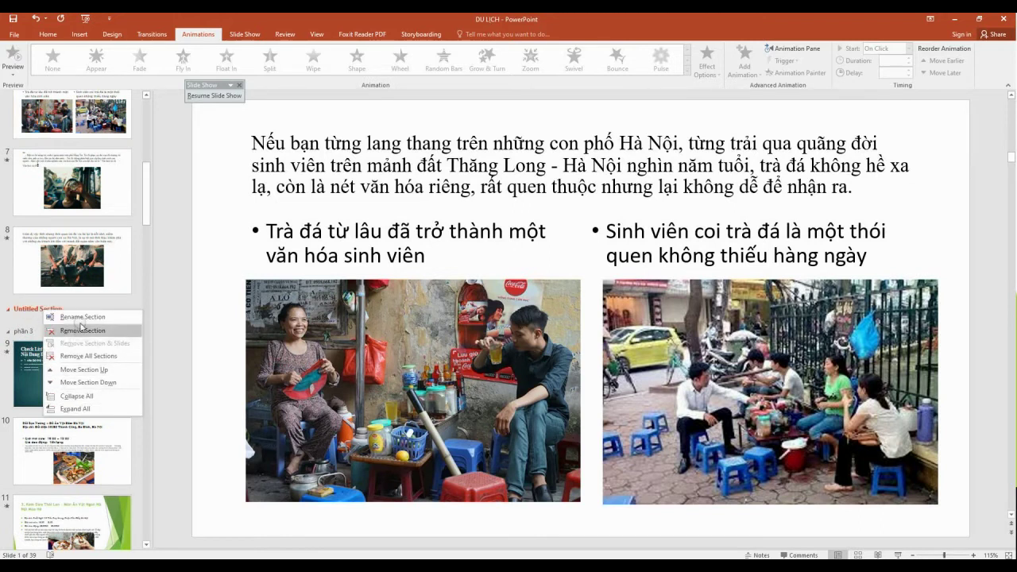
click(80, 318)
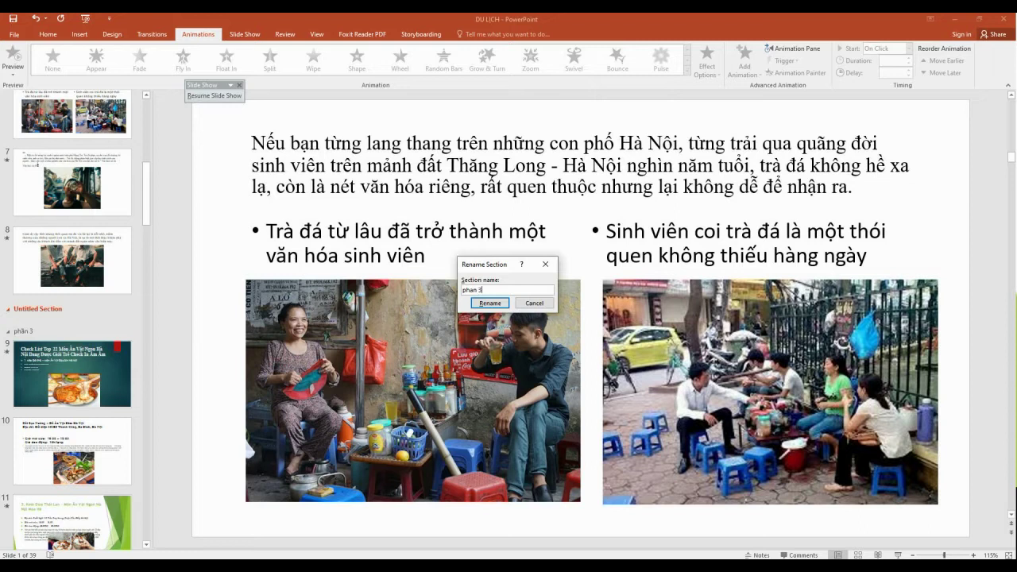
key(Return)
Give the slide 10 body text a Split entrance, 02.25 duration after a 00.75 delay, with no trigger
scroll(64, 274, up, 1)
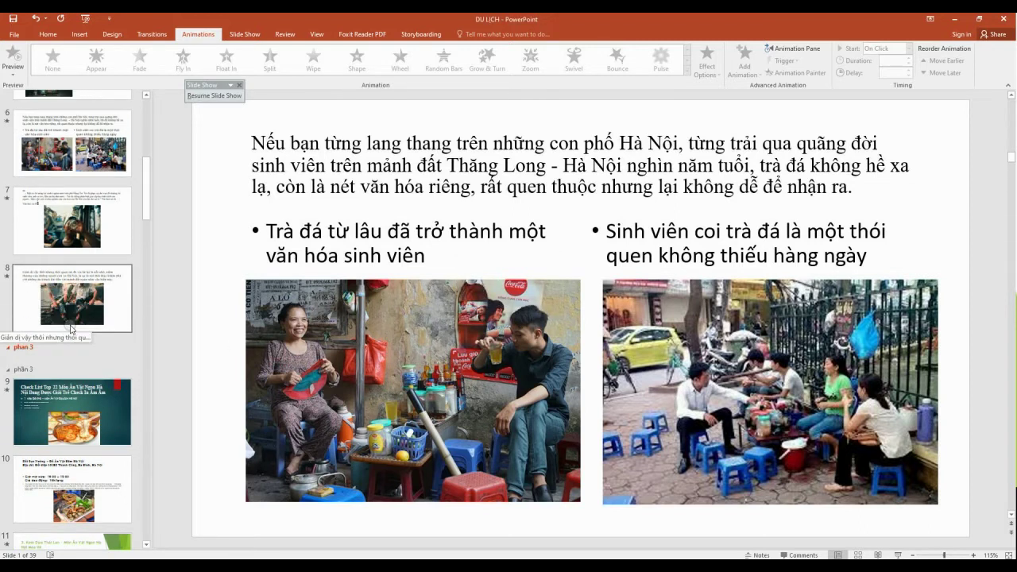
click(93, 320)
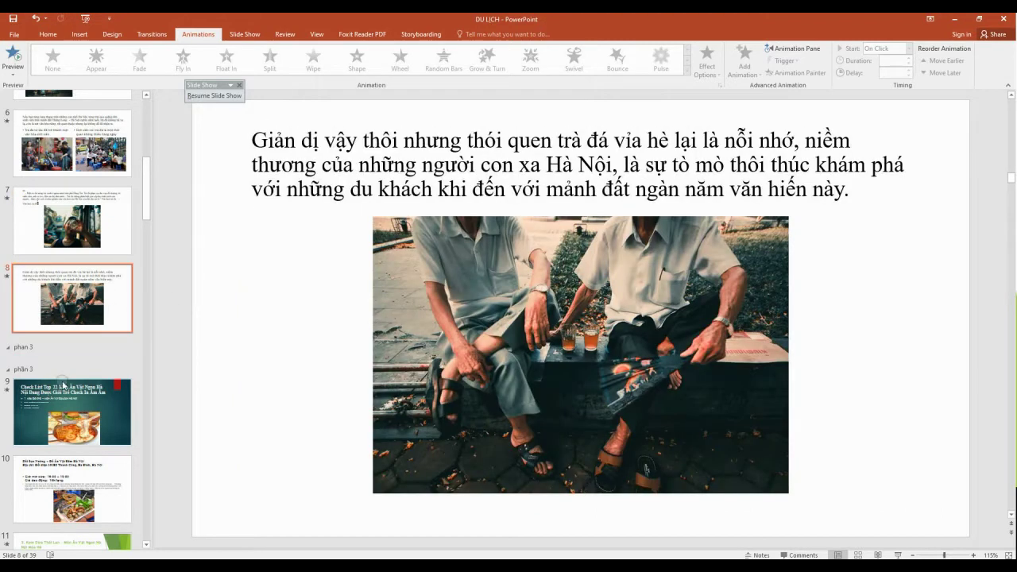
scroll(45, 418, down, 3)
click(72, 334)
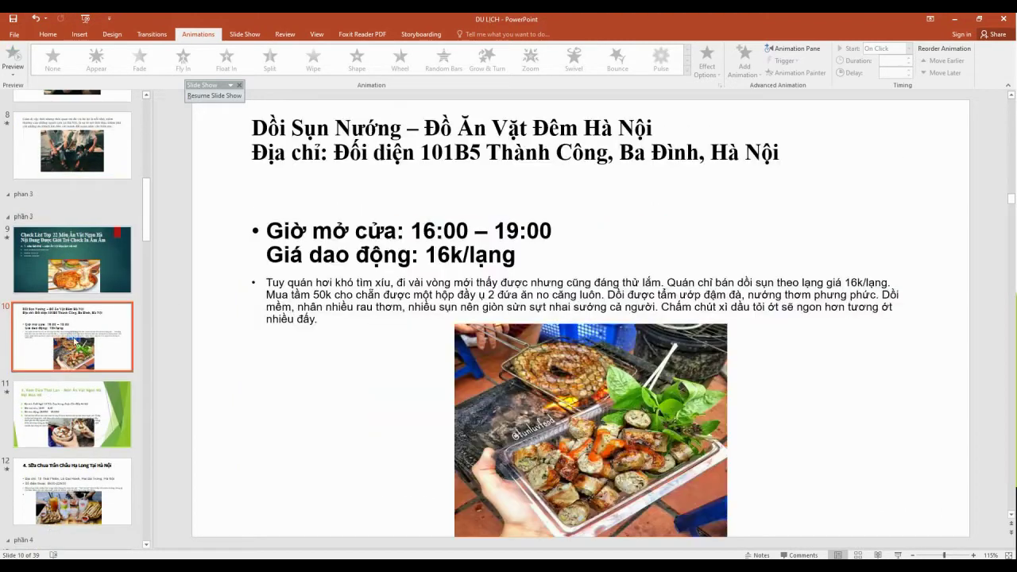
click(331, 282)
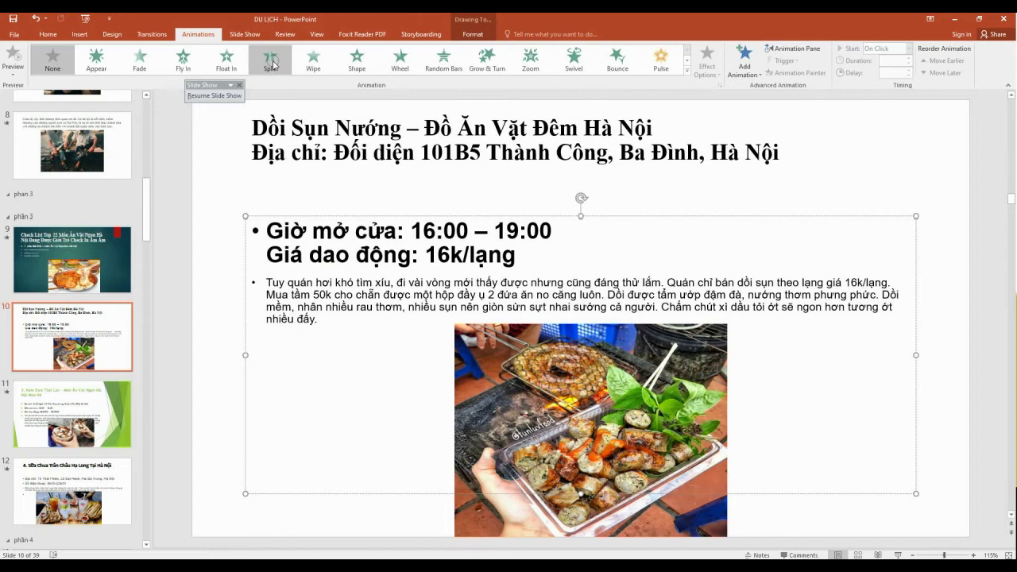
click(271, 60)
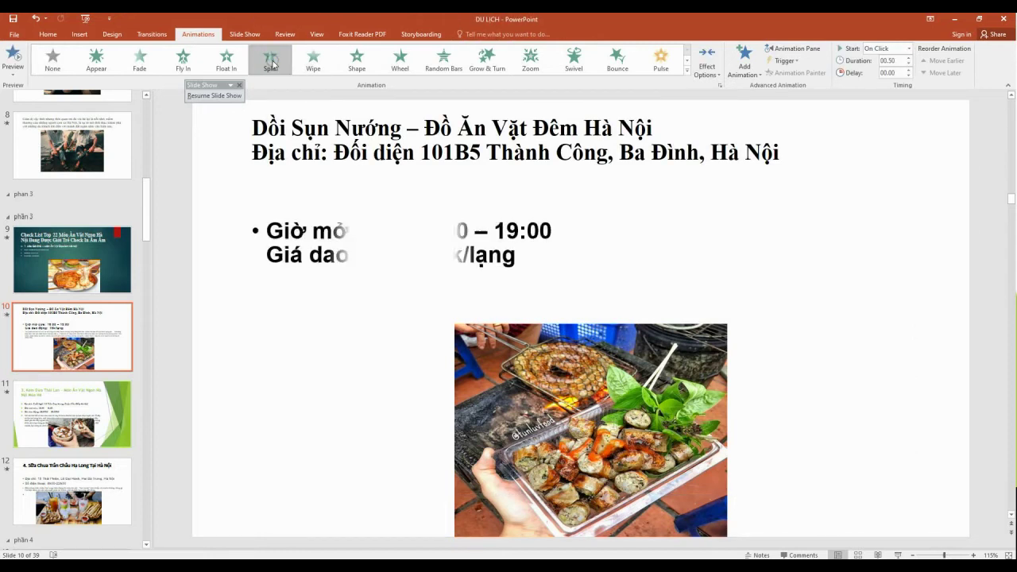
click(909, 70)
click(909, 69)
click(909, 70)
click(909, 59)
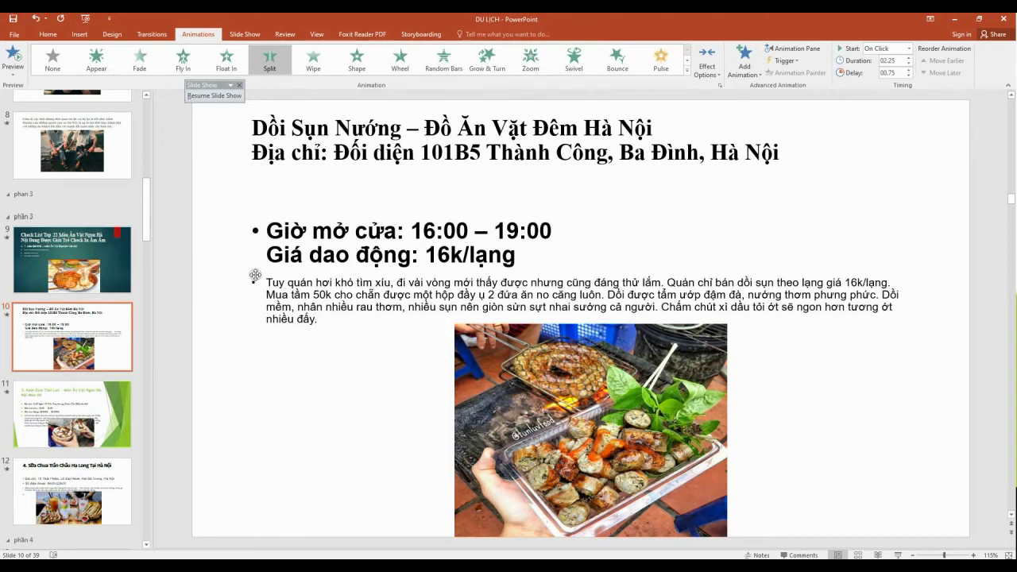
click(790, 60)
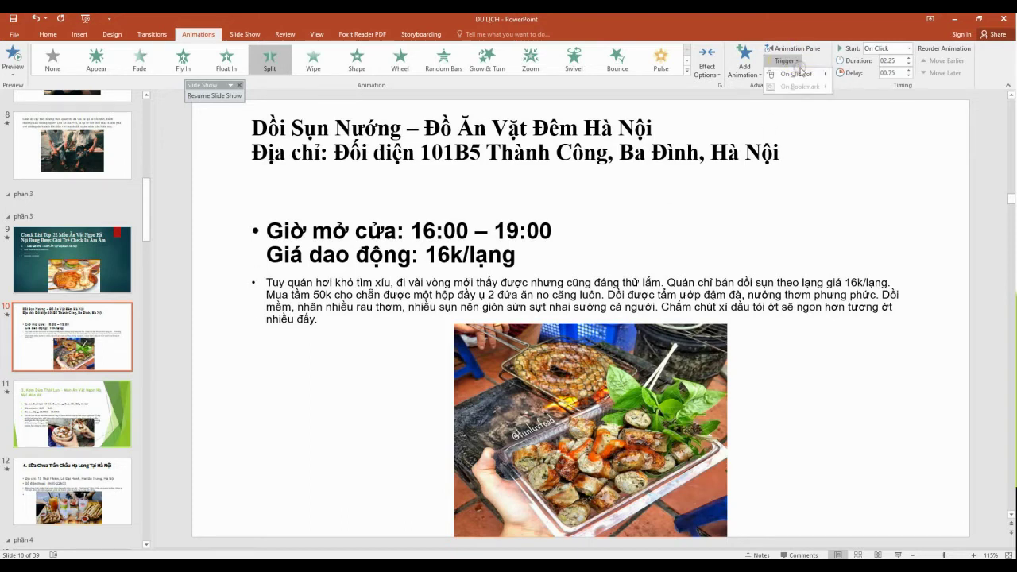
mouse_move(801, 74)
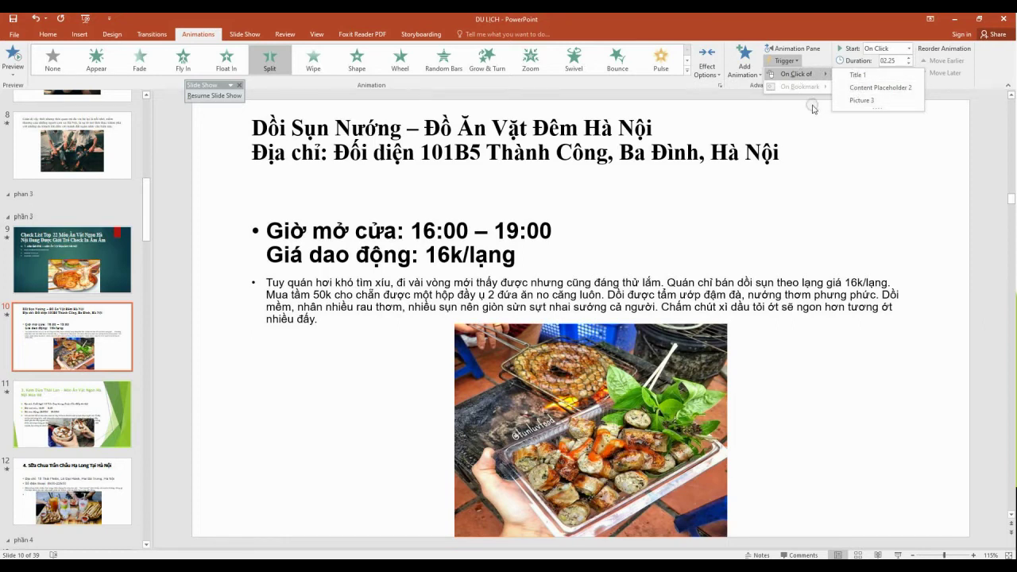
click(836, 89)
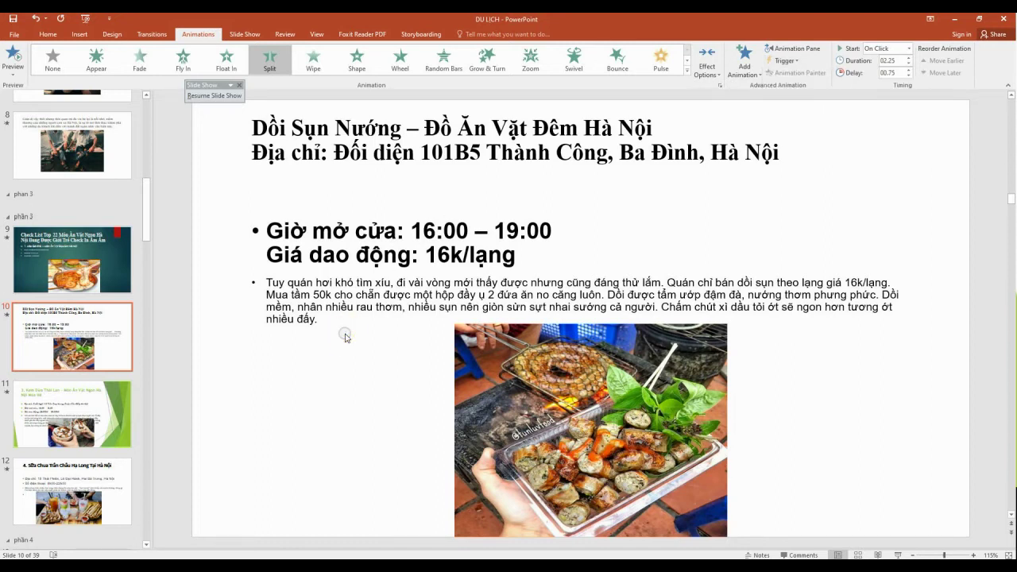
Go back to slide 4 and select its title
scroll(342, 329, up, 8)
scroll(156, 272, up, 4)
scroll(153, 273, up, 1)
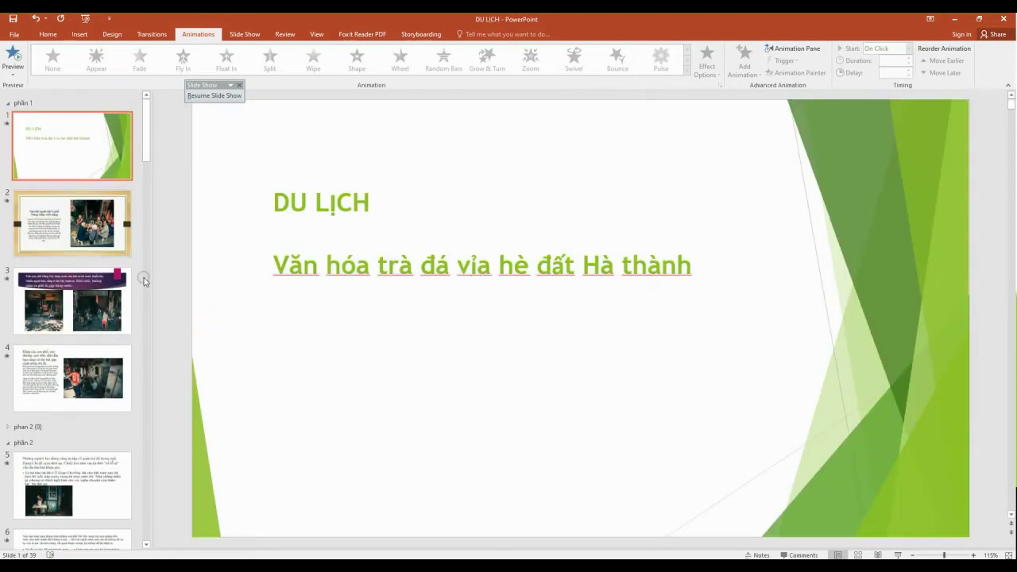
click(46, 333)
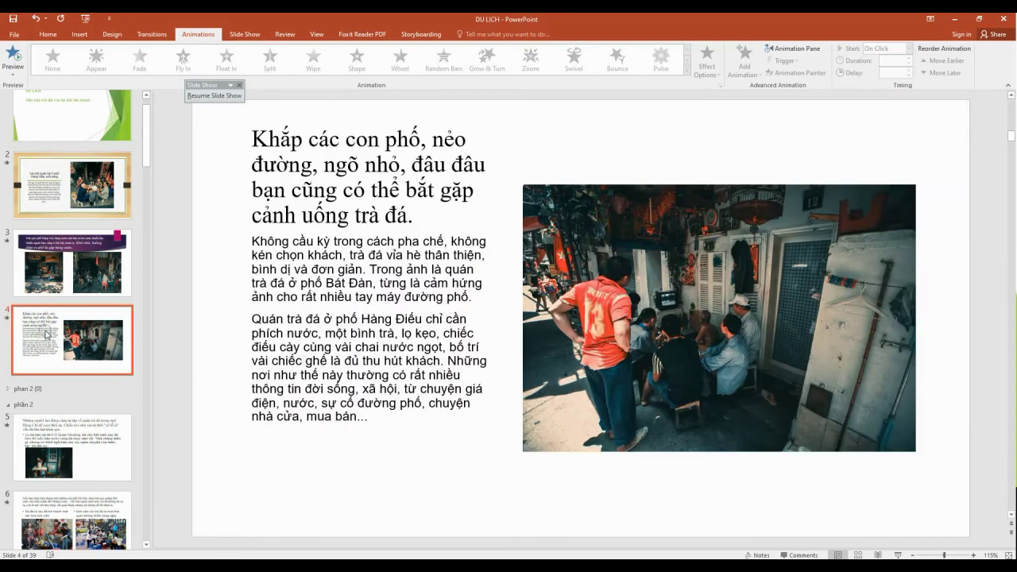
click(310, 167)
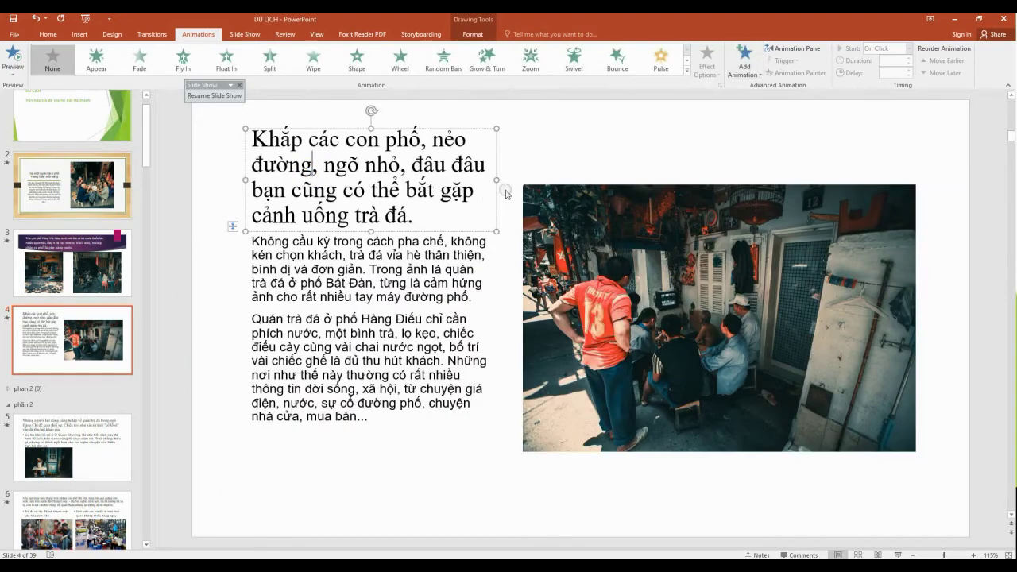
Bounce the title for 02.25; body text gets Grow & Turn, triggered by Title 1, delayed 00.50
click(617, 57)
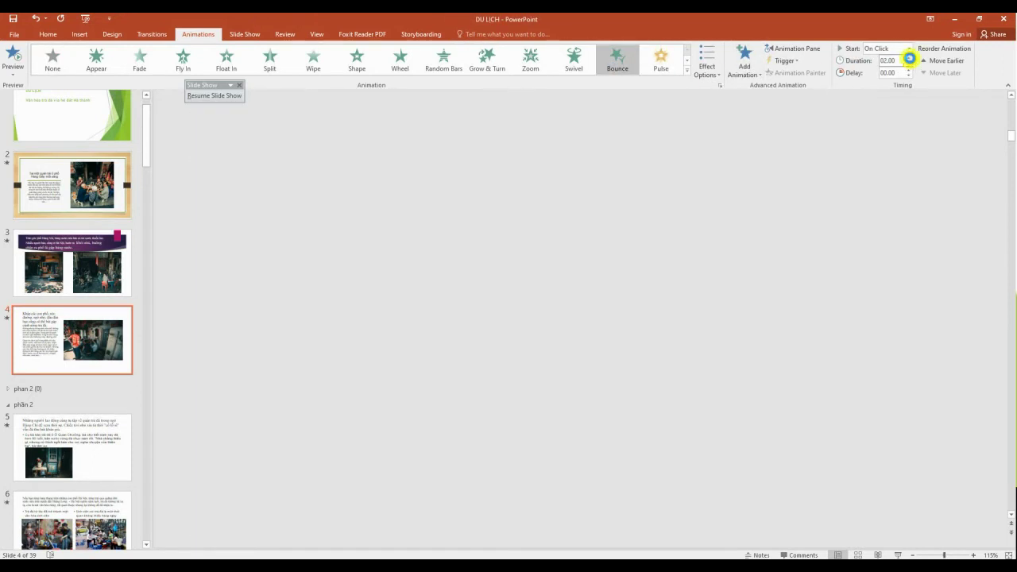
click(909, 59)
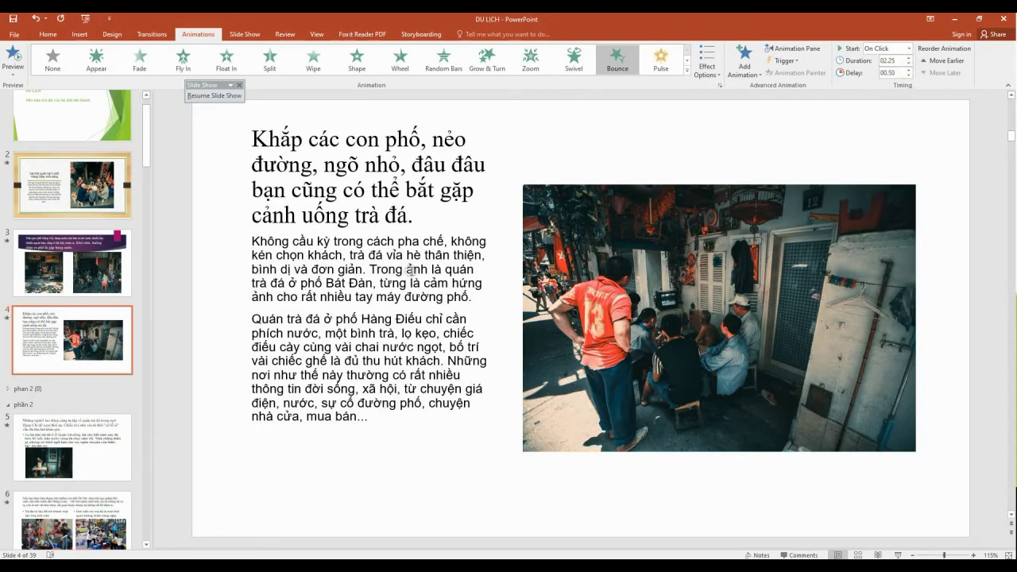
click(391, 271)
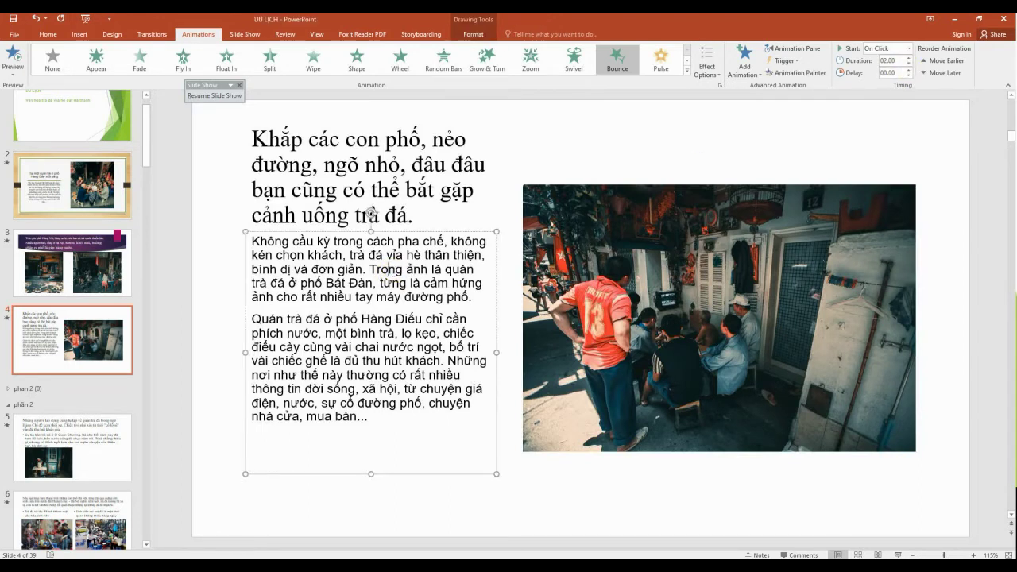
click(797, 61)
mouse_move(798, 74)
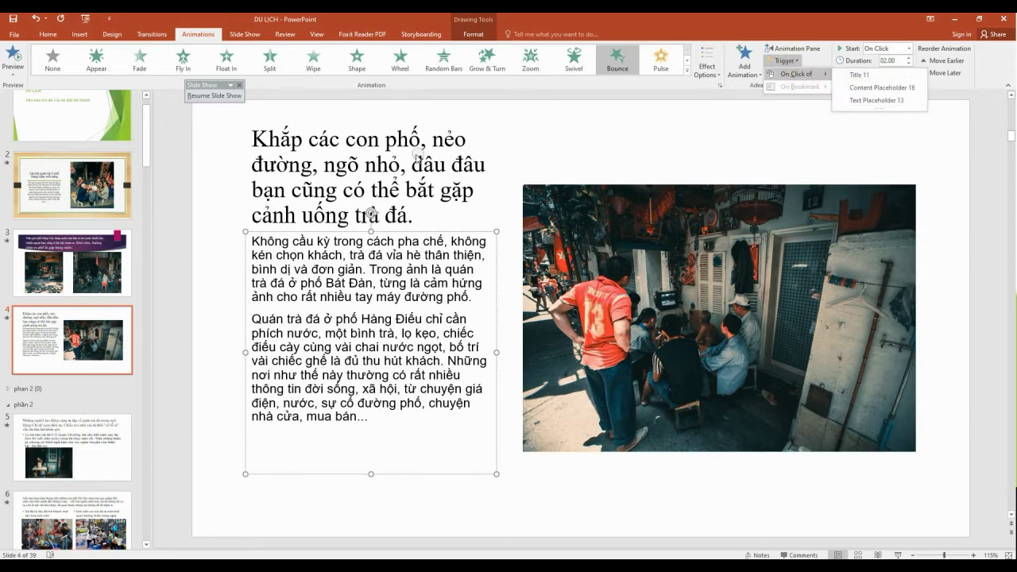
click(856, 76)
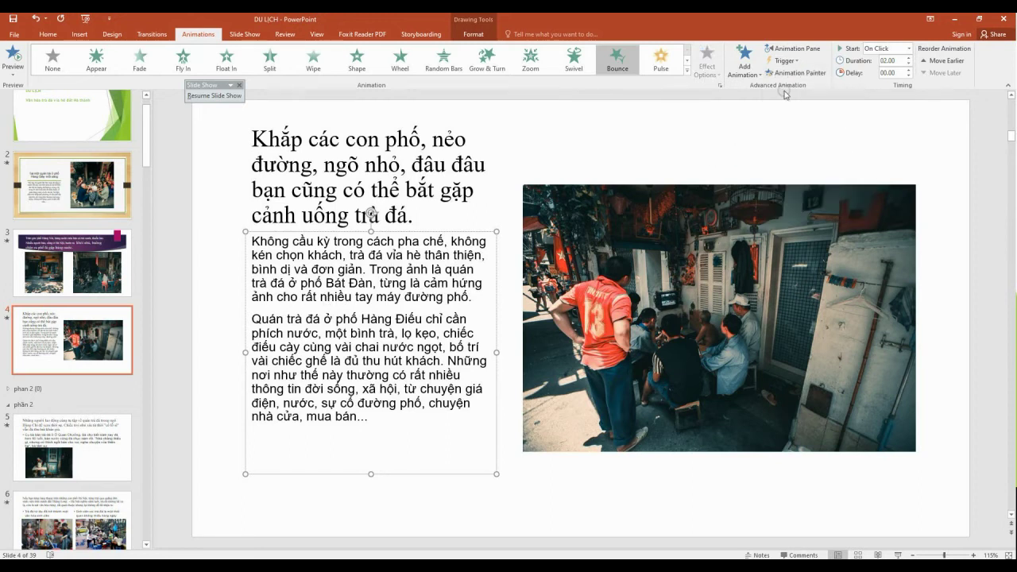
click(807, 73)
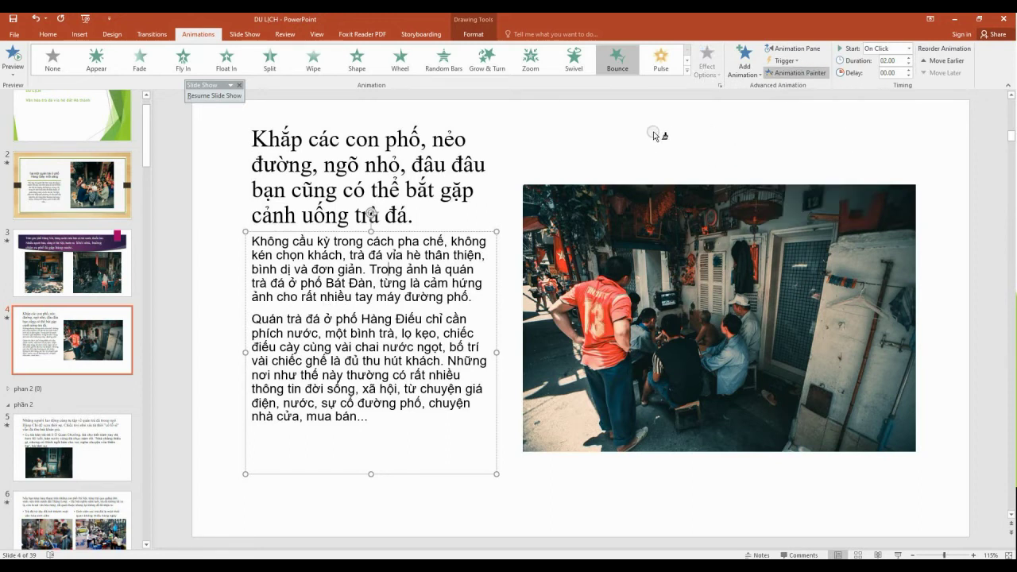
click(486, 58)
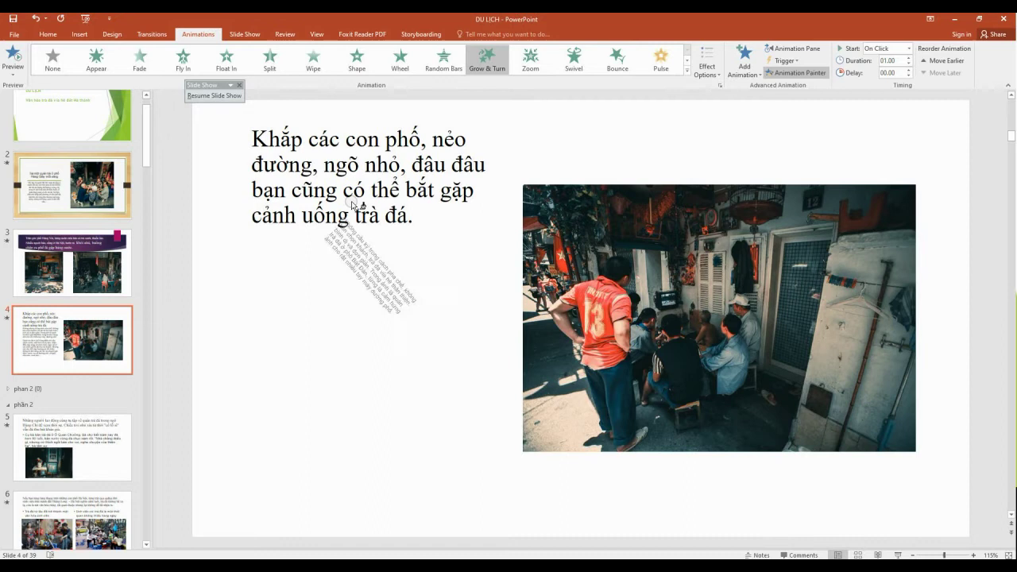
click(909, 69)
click(909, 69)
click(909, 57)
Set the body text animation to 01.50, then browse past slides 12, 13, 17 and 19 to slide 20
click(909, 57)
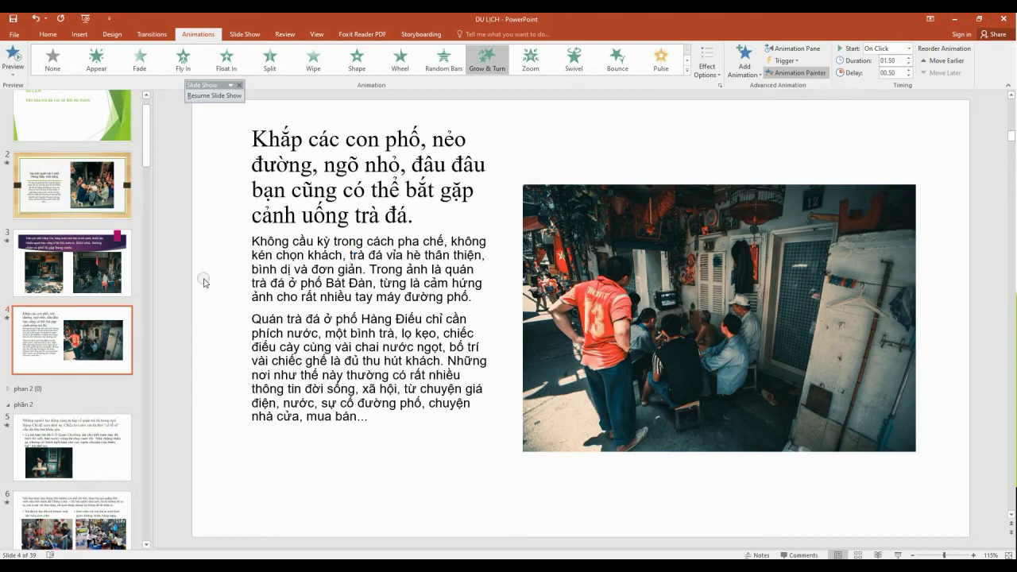
scroll(75, 318, down, 5)
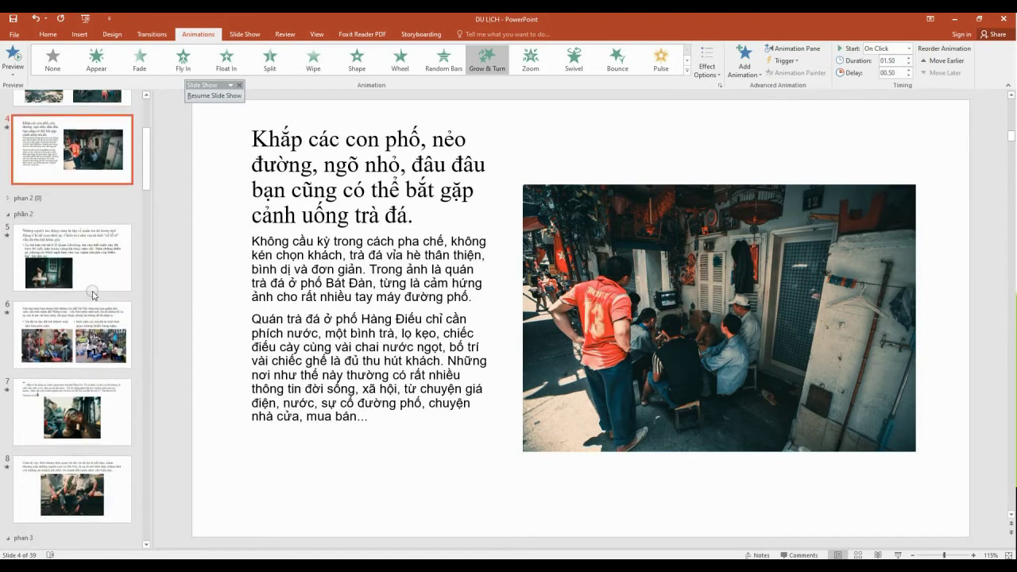
scroll(82, 375, down, 3)
click(79, 334)
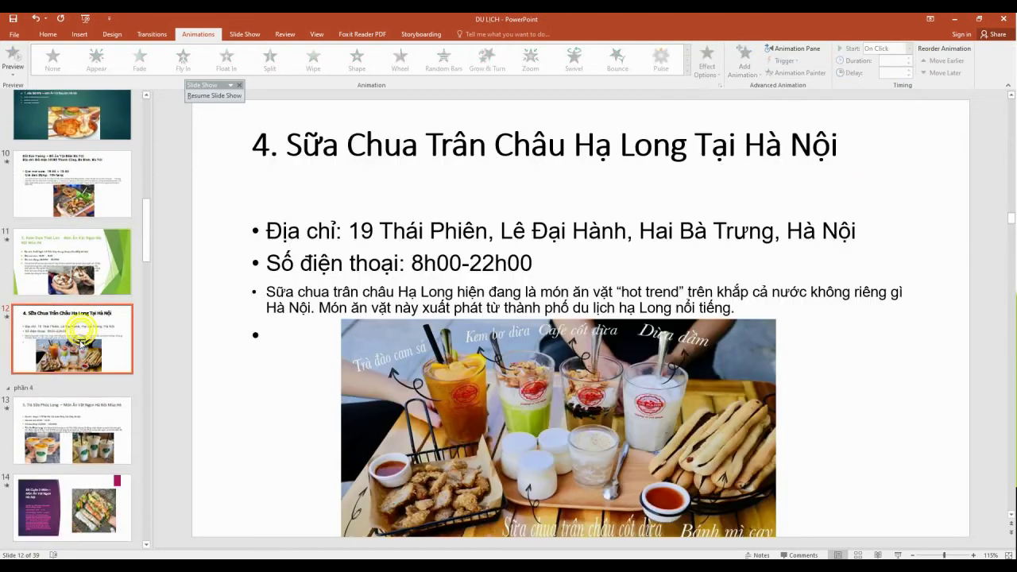
scroll(77, 397, down, 1)
scroll(77, 421, down, 1)
click(94, 270)
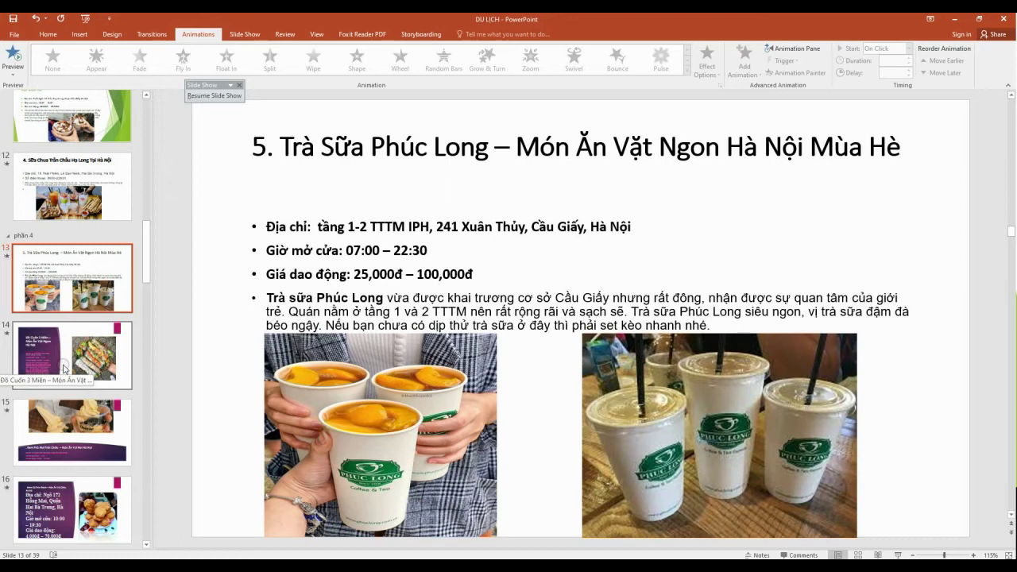
scroll(65, 368, down, 2)
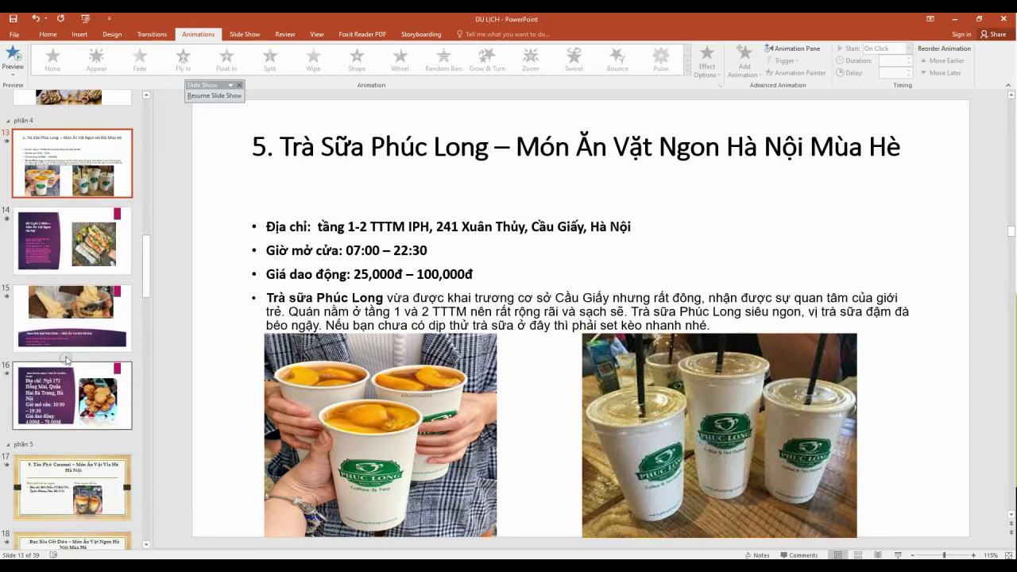
scroll(66, 338, down, 2)
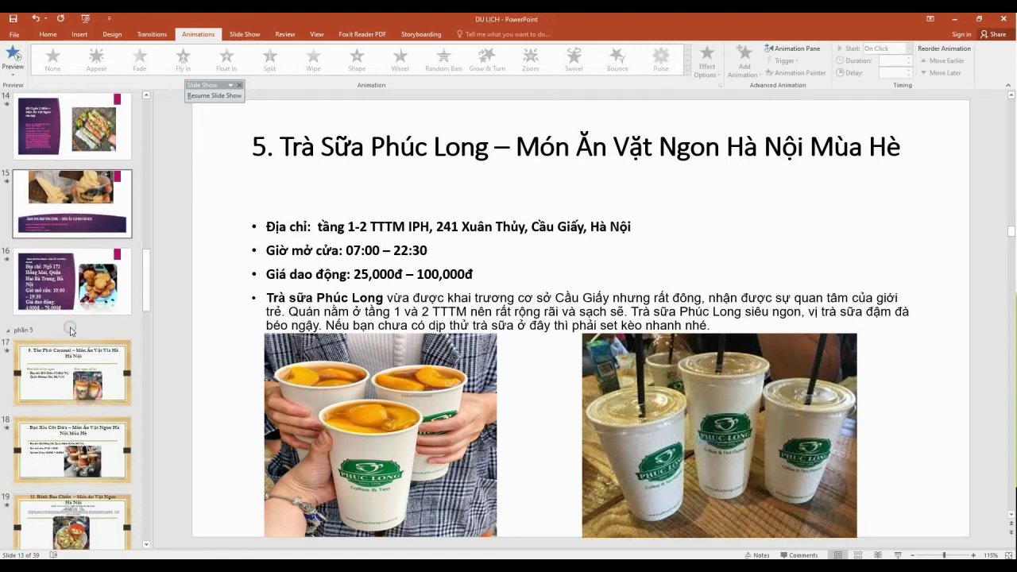
click(70, 365)
scroll(78, 378, down, 1)
click(78, 378)
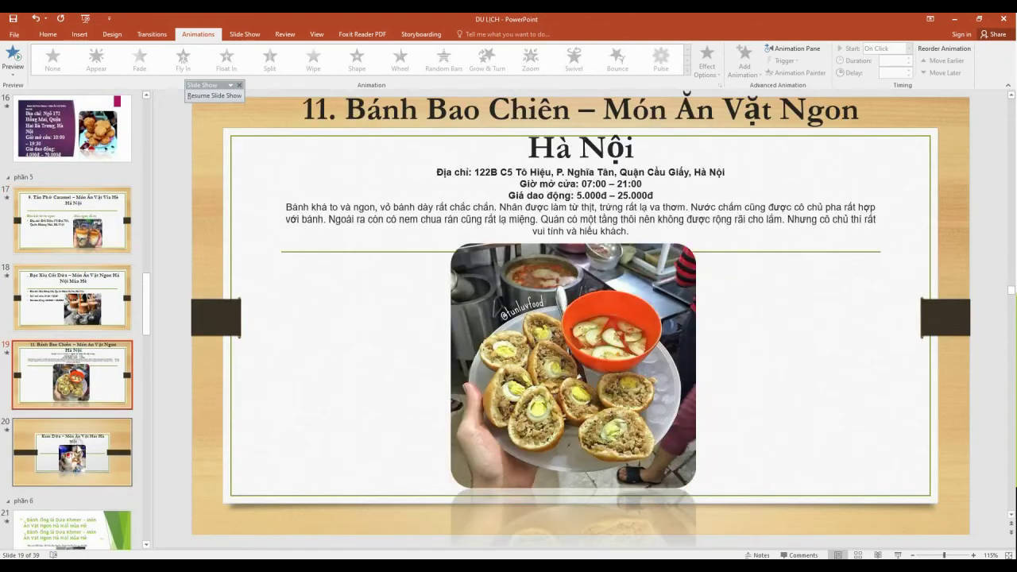
click(77, 445)
scroll(77, 445, down, 2)
Apply the Comparison layout to slide 20, Kem Dừa
right_click(78, 340)
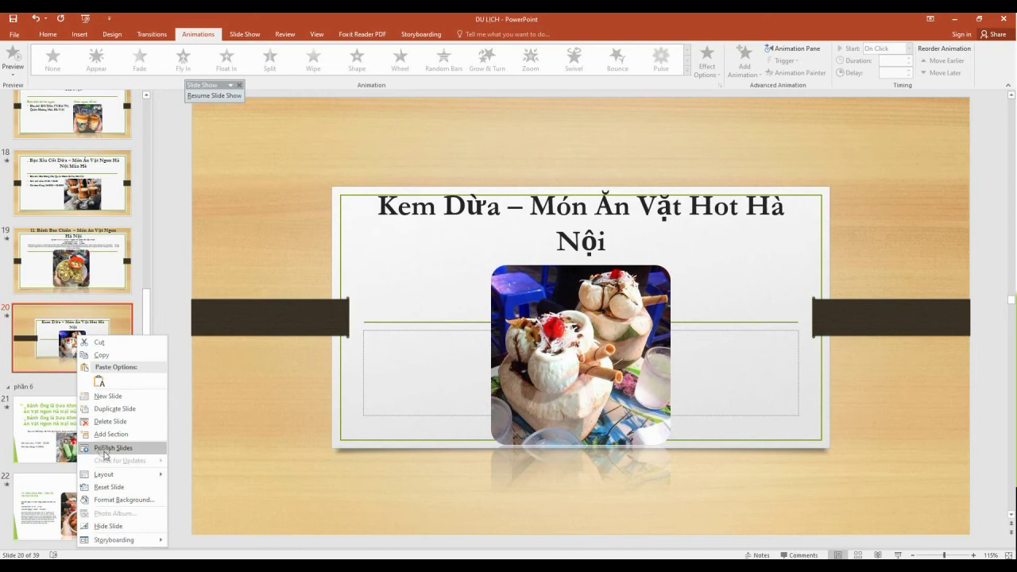
mouse_move(111, 474)
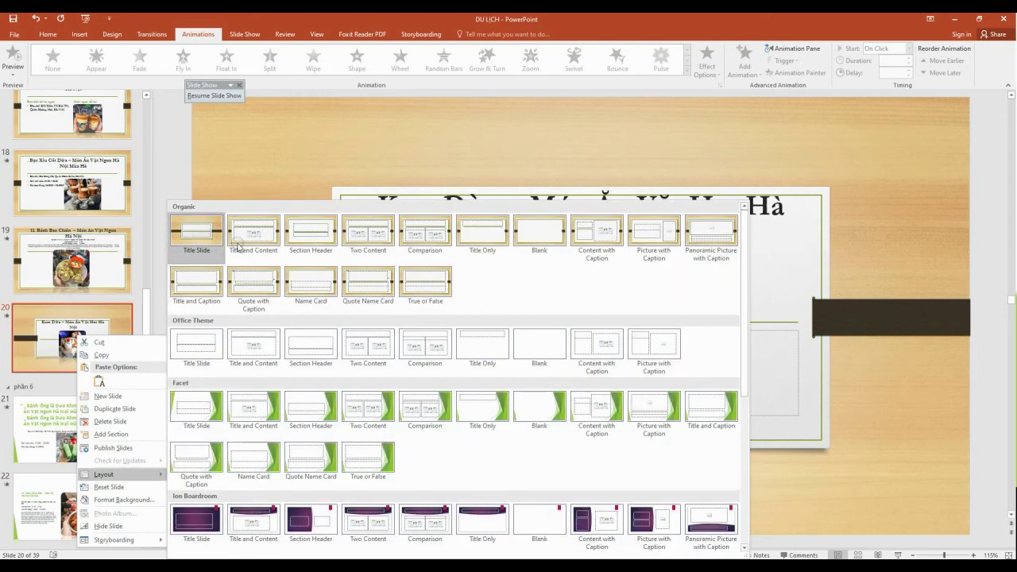
click(421, 240)
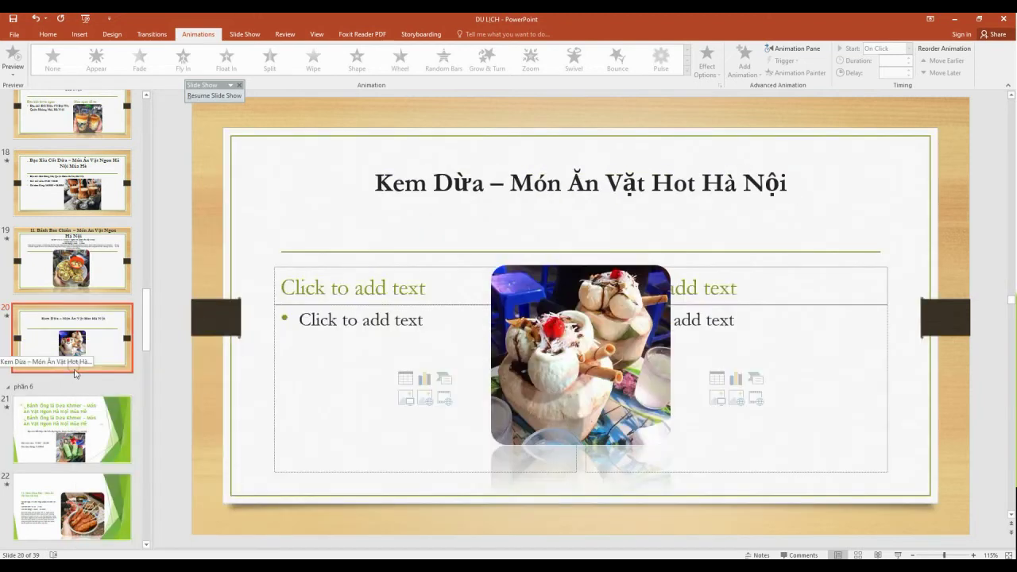
Open slide 39, Quán Nhất Cháo, review its layout options unchanged, and view the Design themes
scroll(76, 373, down, 5)
scroll(79, 397, down, 5)
scroll(83, 430, down, 3)
scroll(89, 463, down, 3)
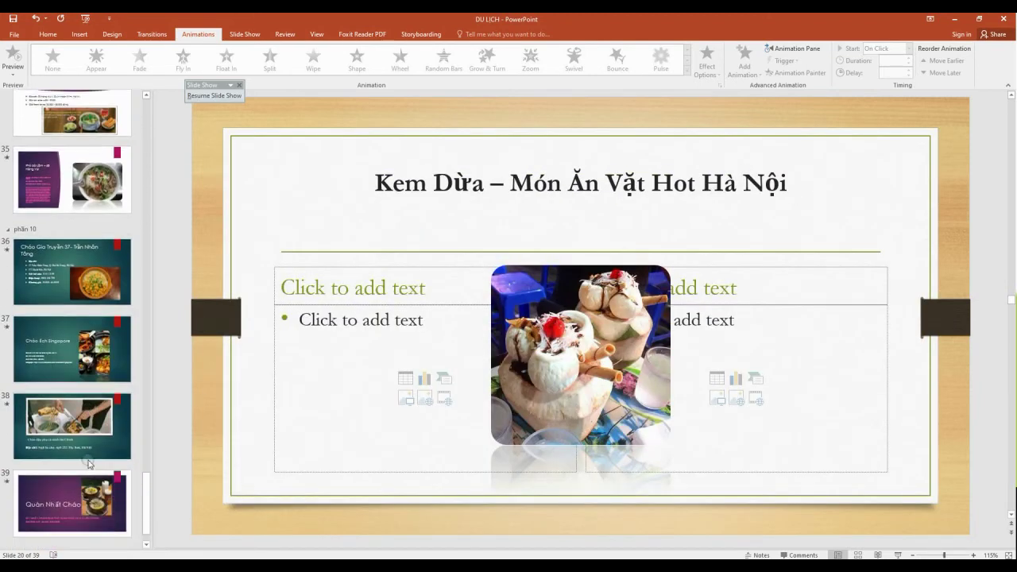
click(55, 506)
right_click(55, 506)
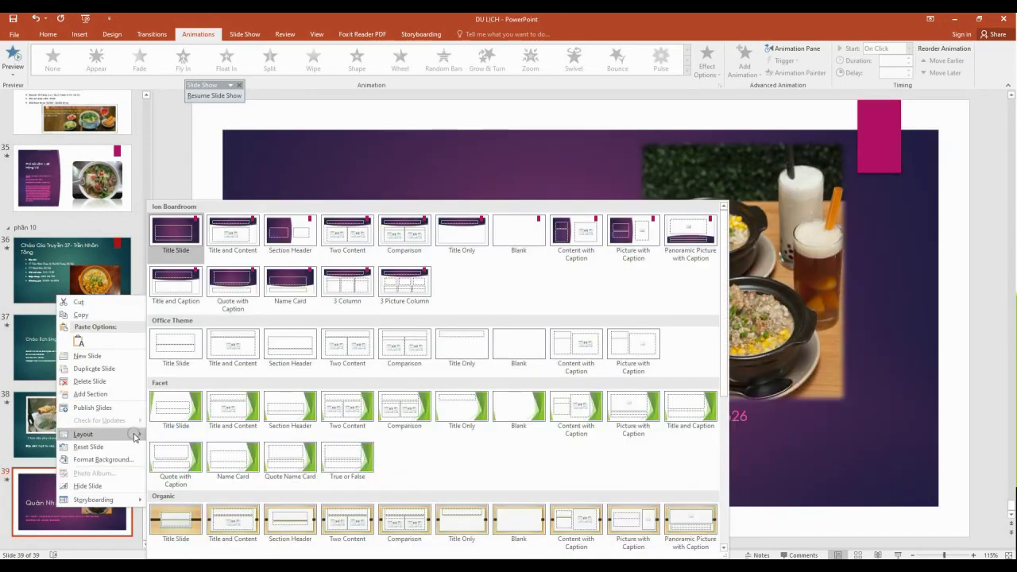
mouse_move(120, 434)
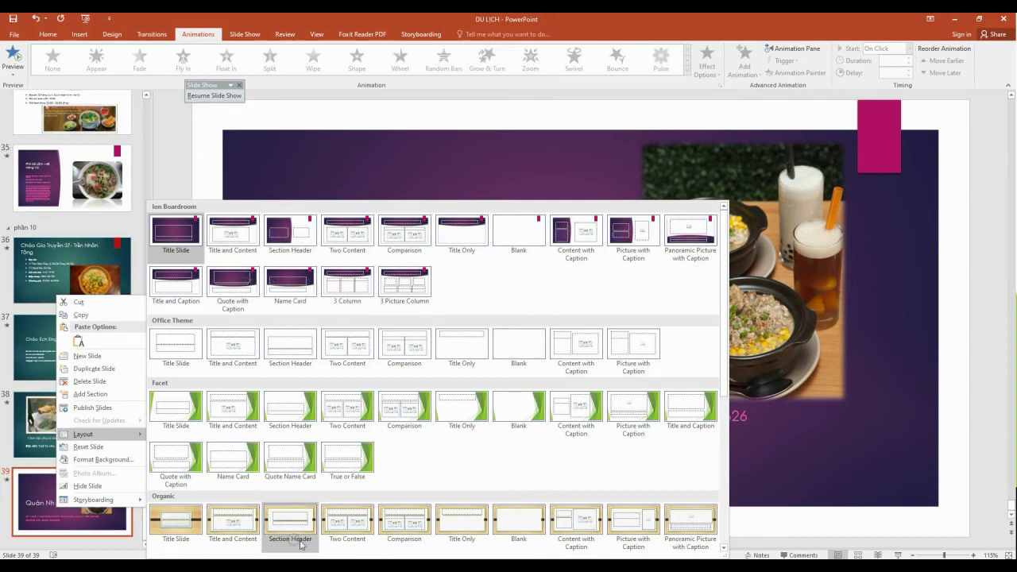
scroll(406, 421, down, 5)
scroll(626, 274, up, 5)
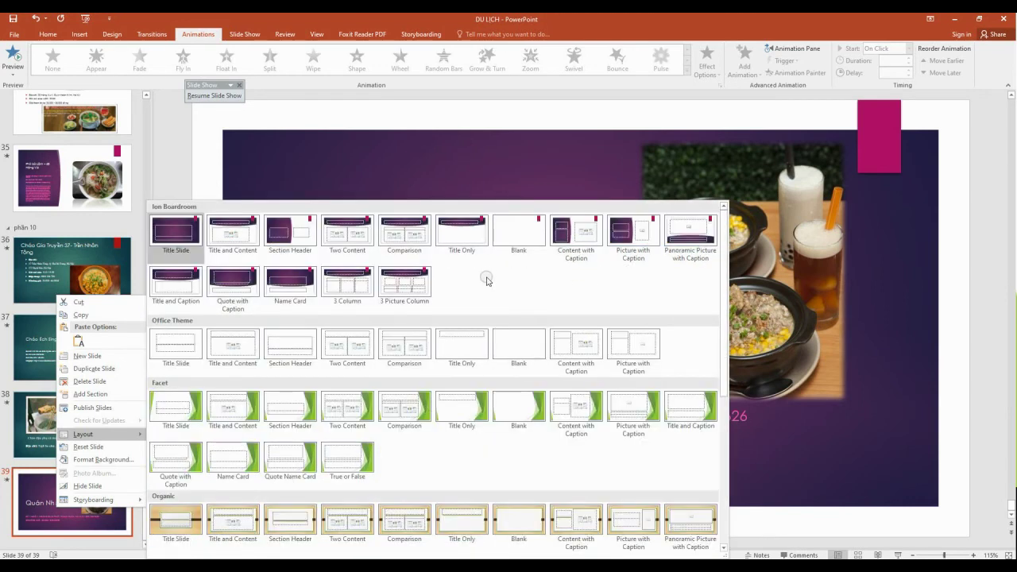
click(112, 34)
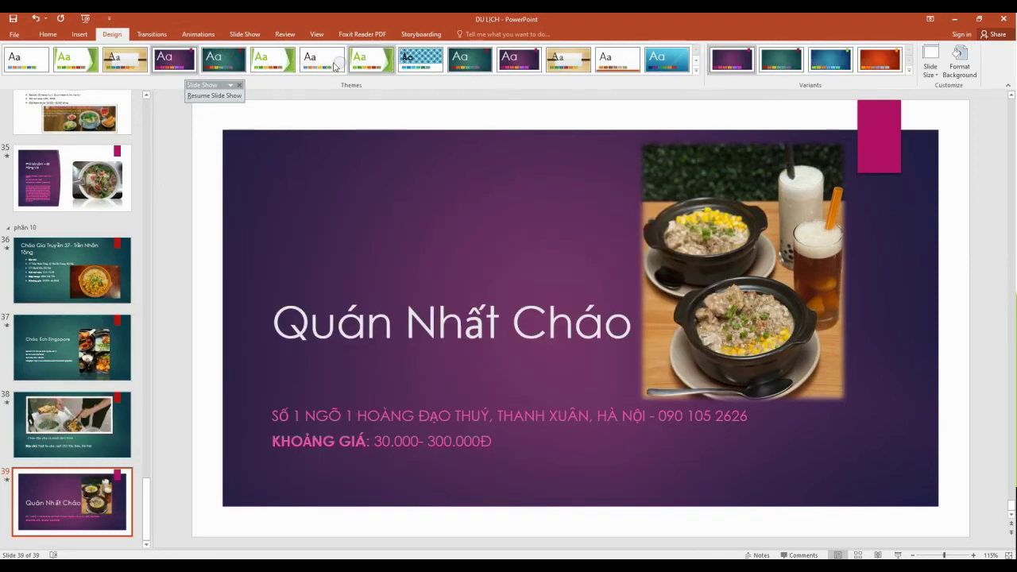
Look through the Insert tab's Audio options without adding any audio
click(79, 34)
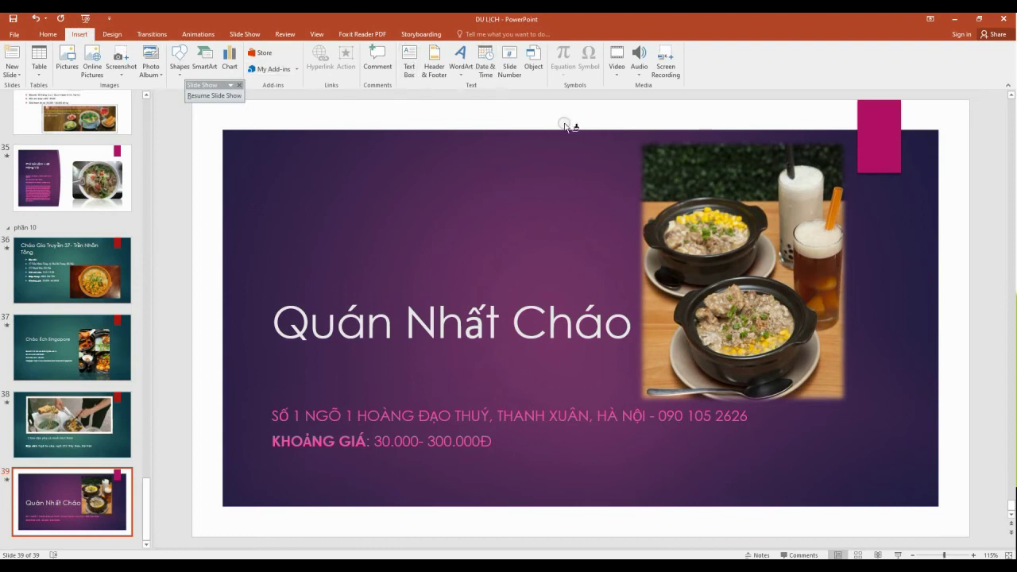
click(639, 68)
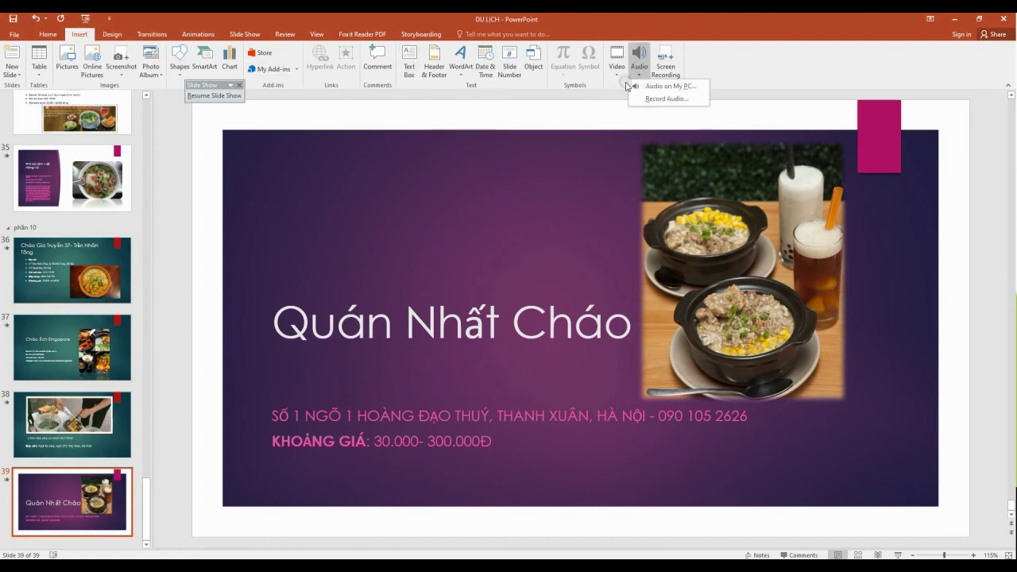
click(528, 108)
Select the description text box on slide 35 and bring up its animation settings
scroll(205, 389, up, 1)
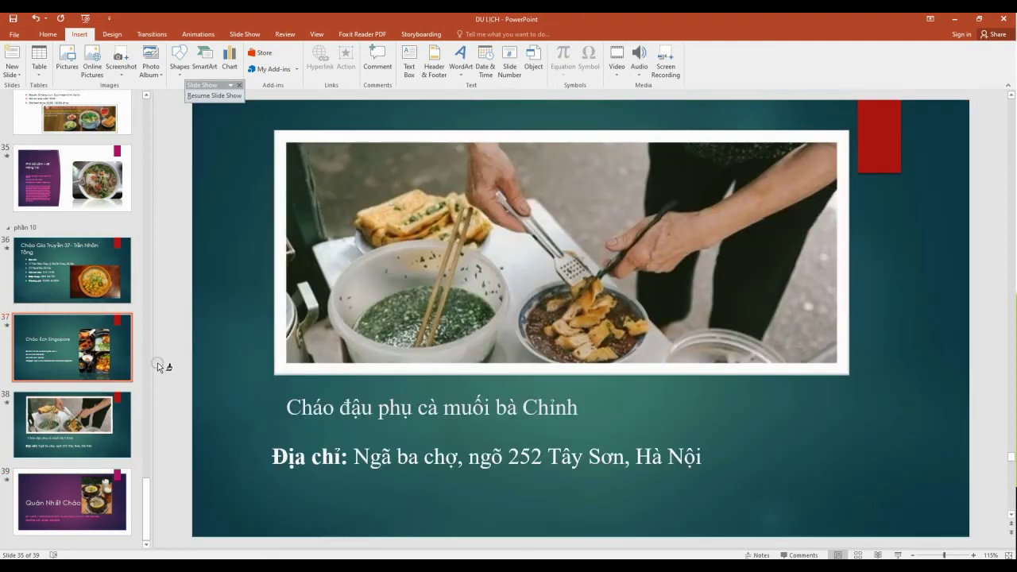
scroll(246, 445, up, 3)
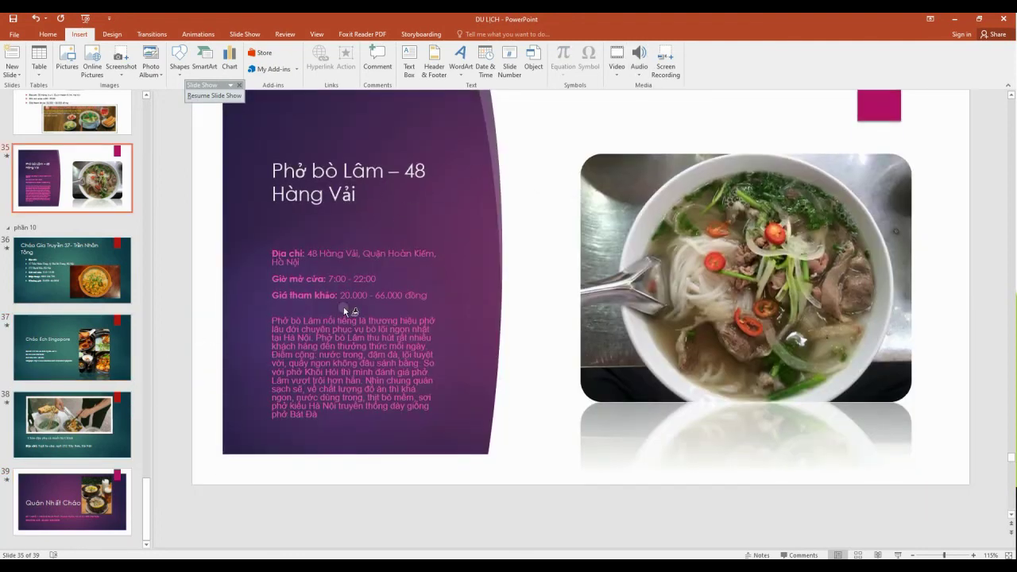
click(347, 357)
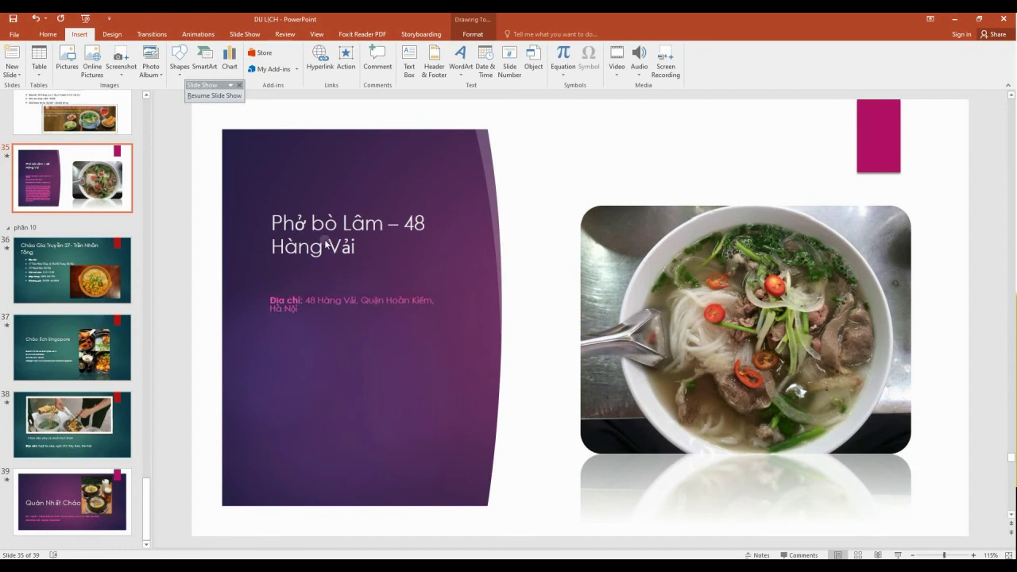
scroll(325, 244, down, 1)
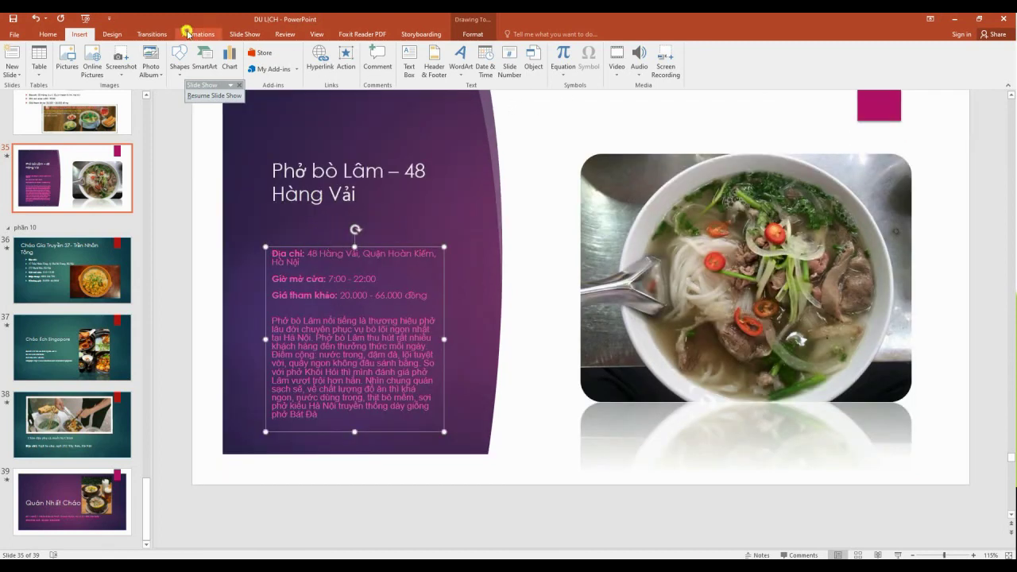
click(194, 34)
Apply Float In to the Phở bò Lâm text, then Swivel to the soup picture with a longer delay
click(227, 62)
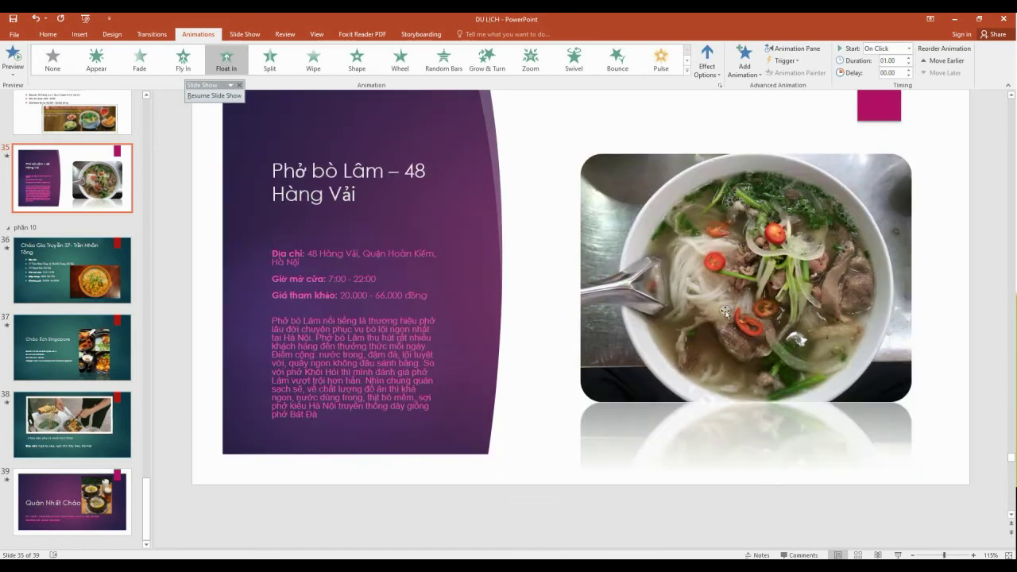
click(725, 294)
click(576, 67)
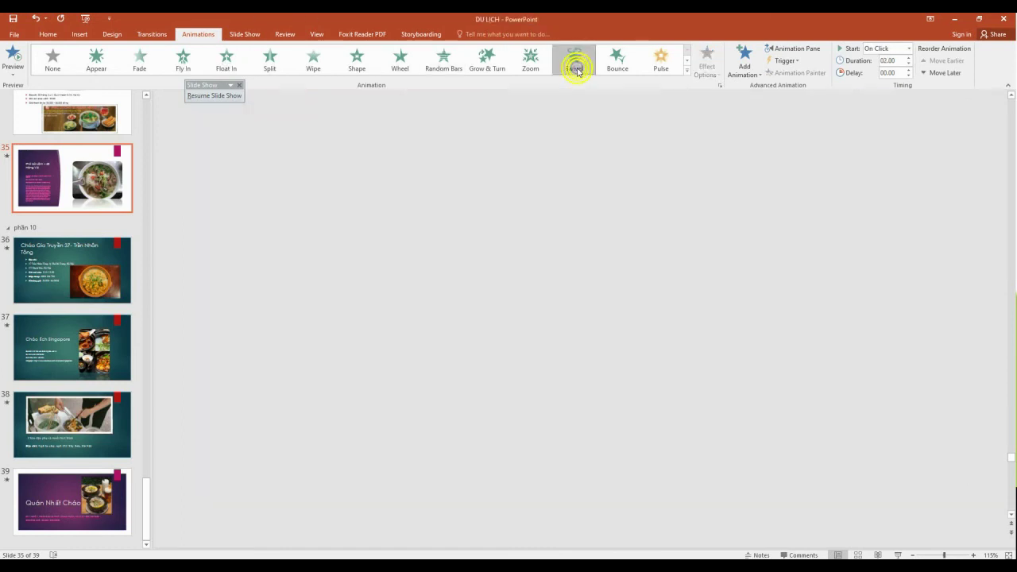
click(909, 70)
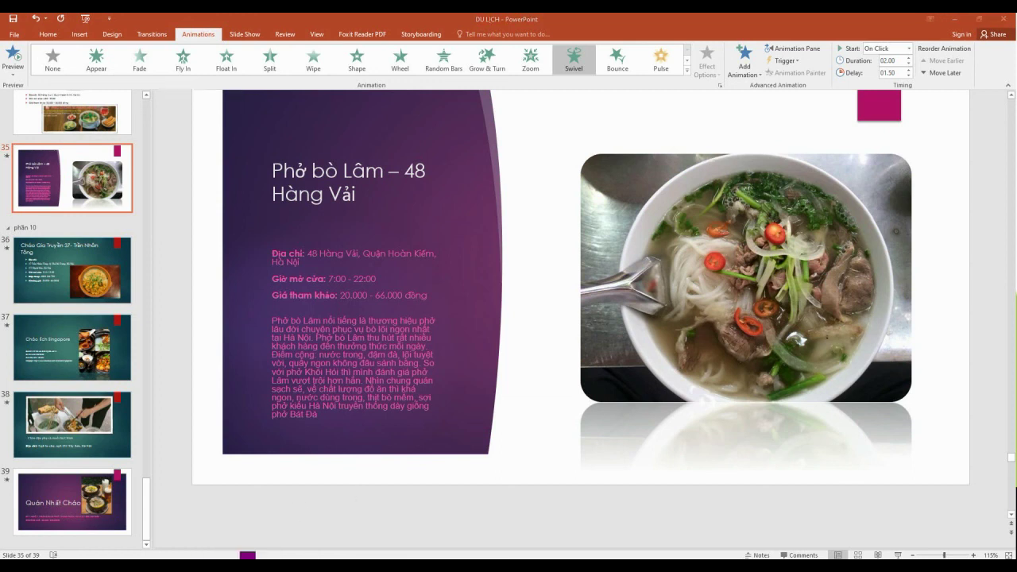
right_click(244, 567)
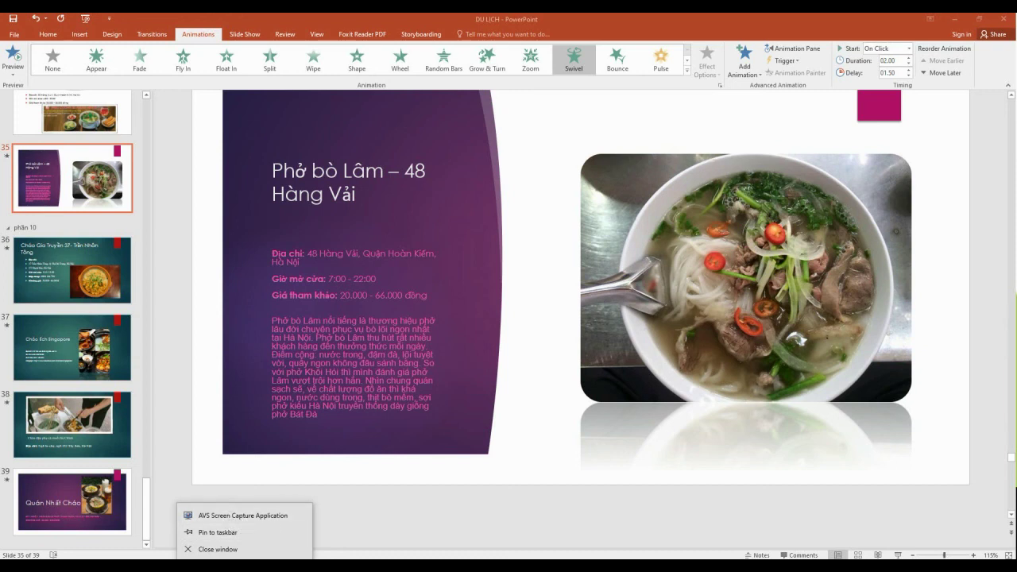
click(874, 568)
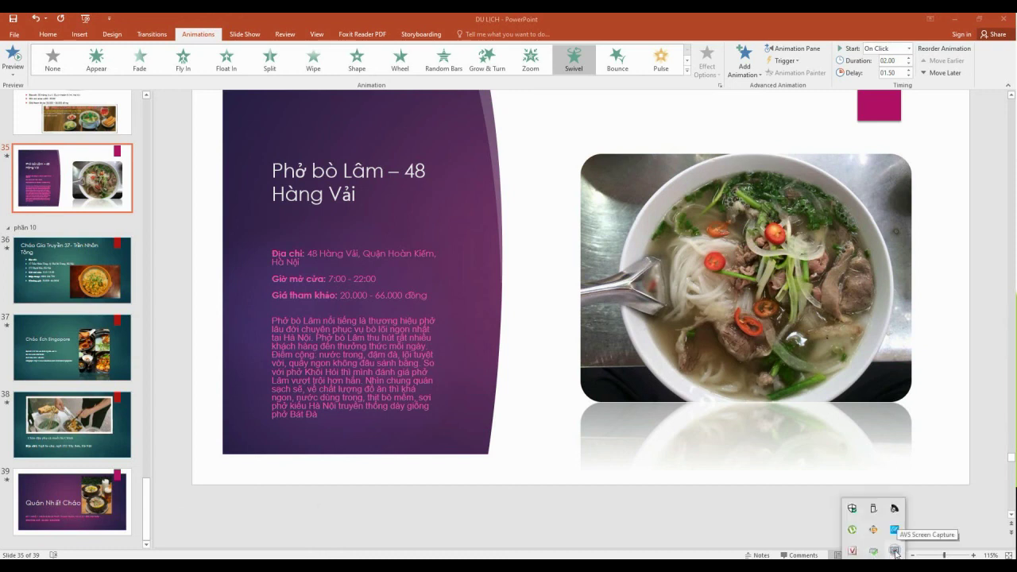